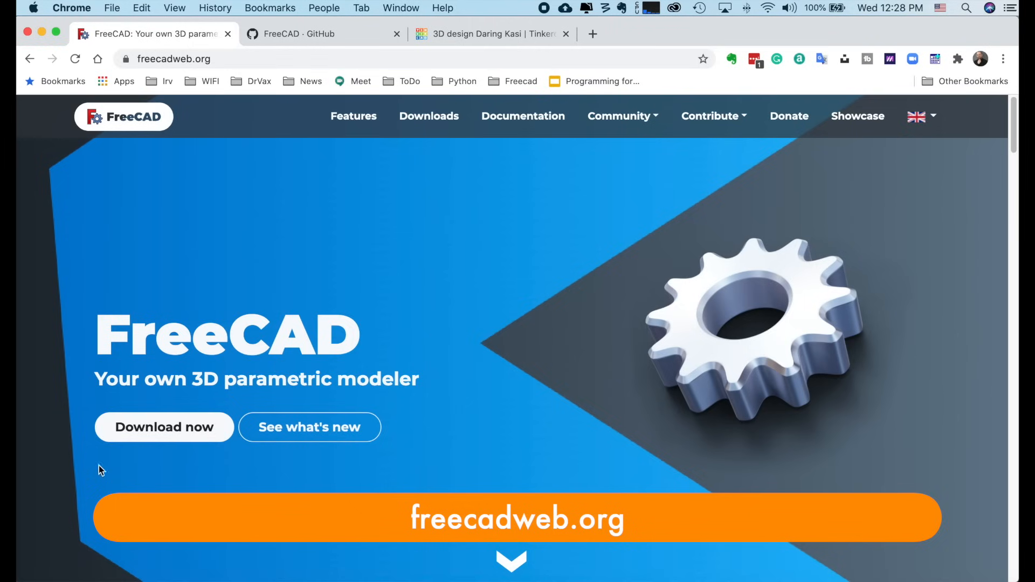
Step: Open the FreeCAD downloads page and view the installers offered for Windows, Mac and Linux
left_click(152, 431)
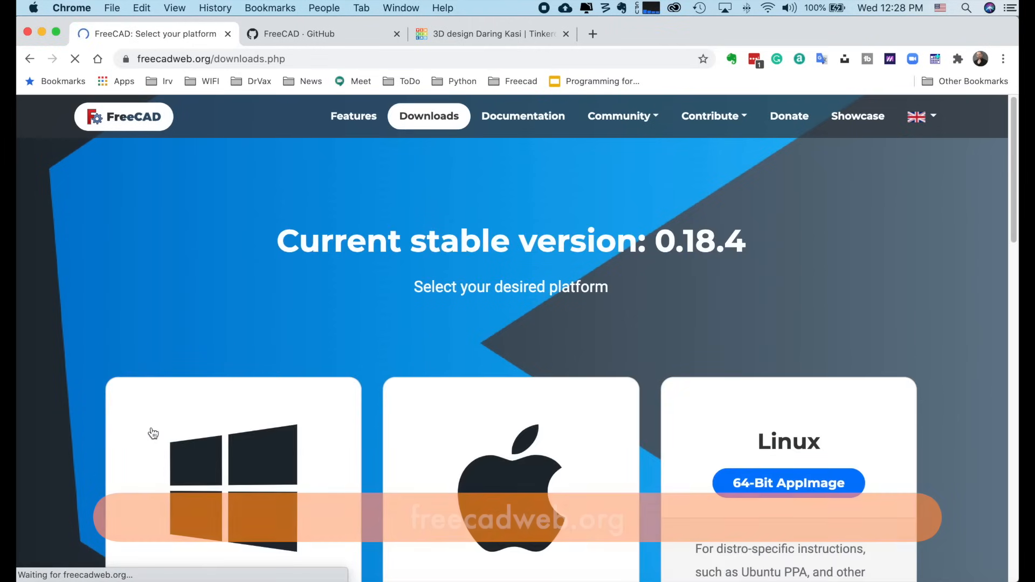
scroll(403, 458, "down", 8)
scroll(402, 457, "up", 4)
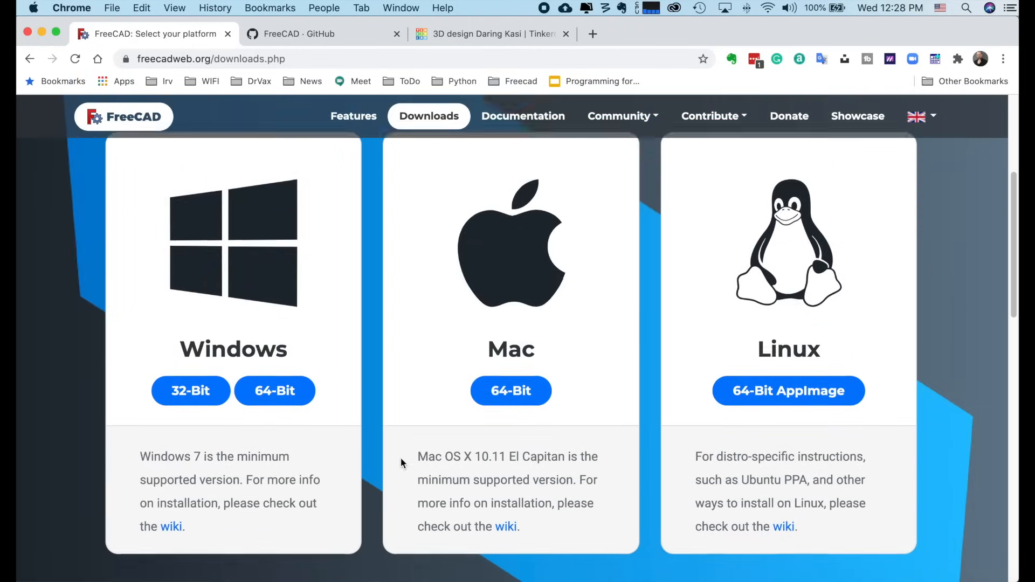
scroll(400, 458, "up", 1)
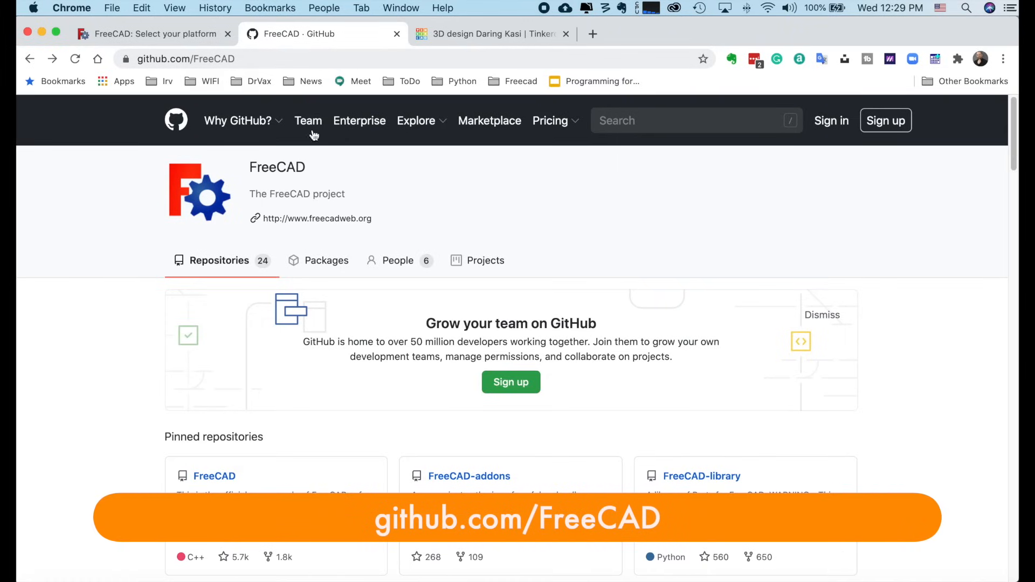
Step: Browse the list of repositories on the FreeCAD project's GitHub page
scroll(582, 278, "down", 15)
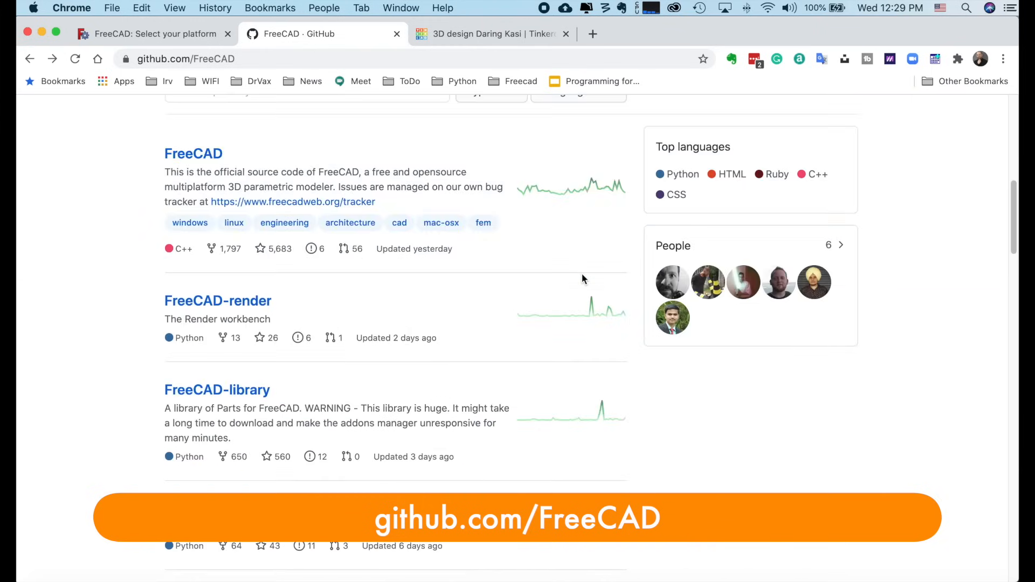
scroll(581, 279, "down", 20)
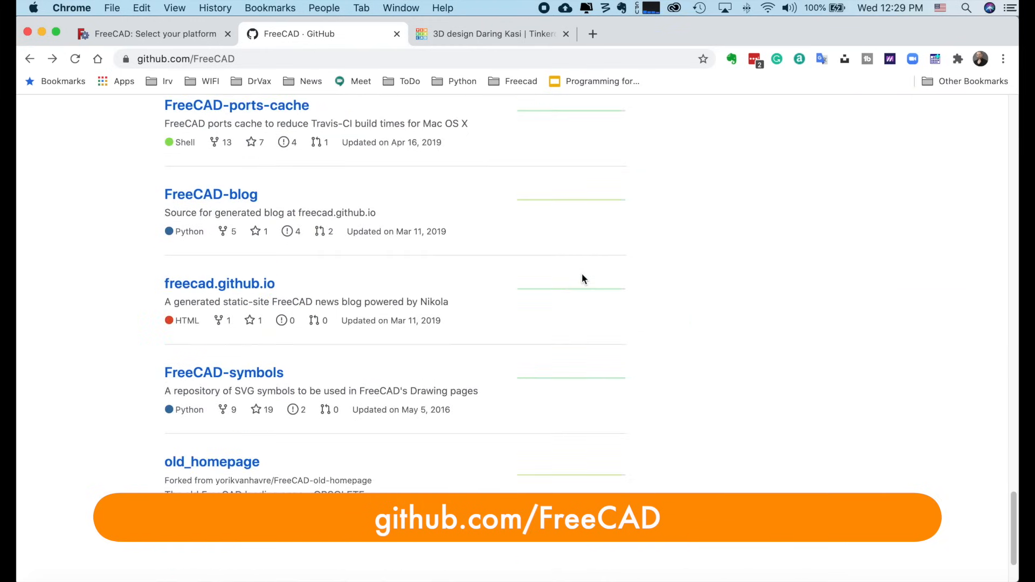
scroll(581, 274, "up", 20)
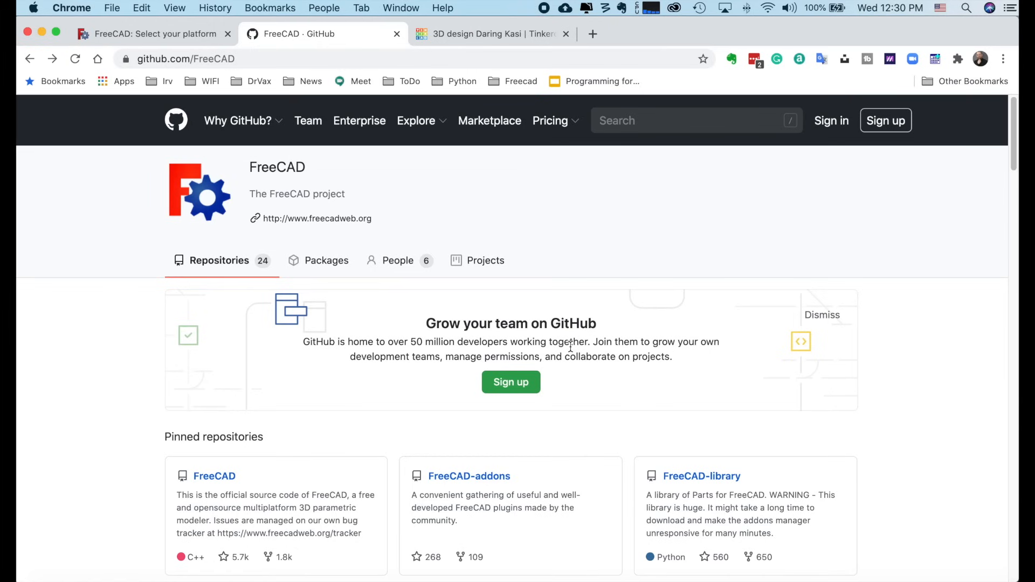
scroll(570, 346, "down", 10)
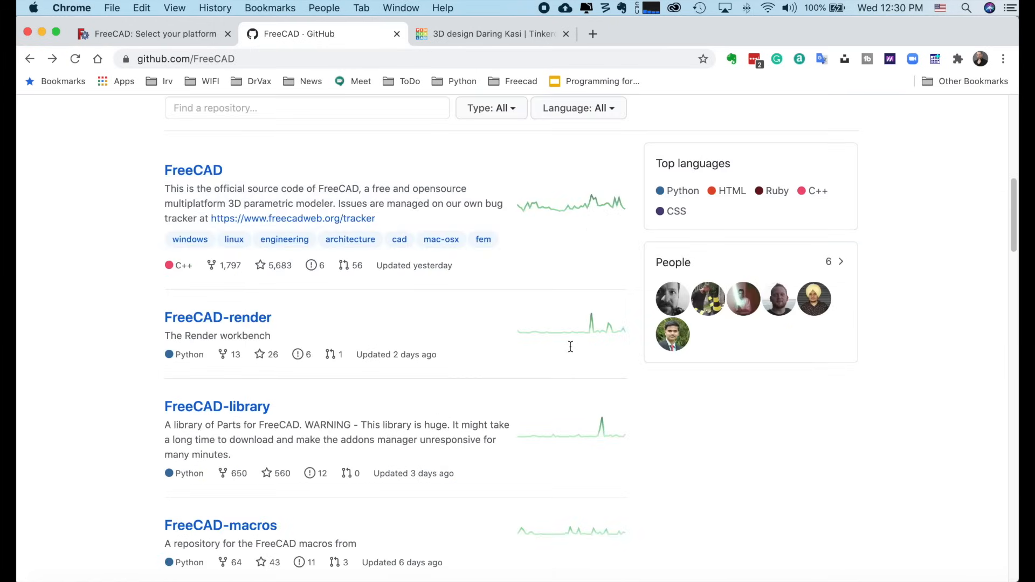
scroll(570, 346, "up", 5)
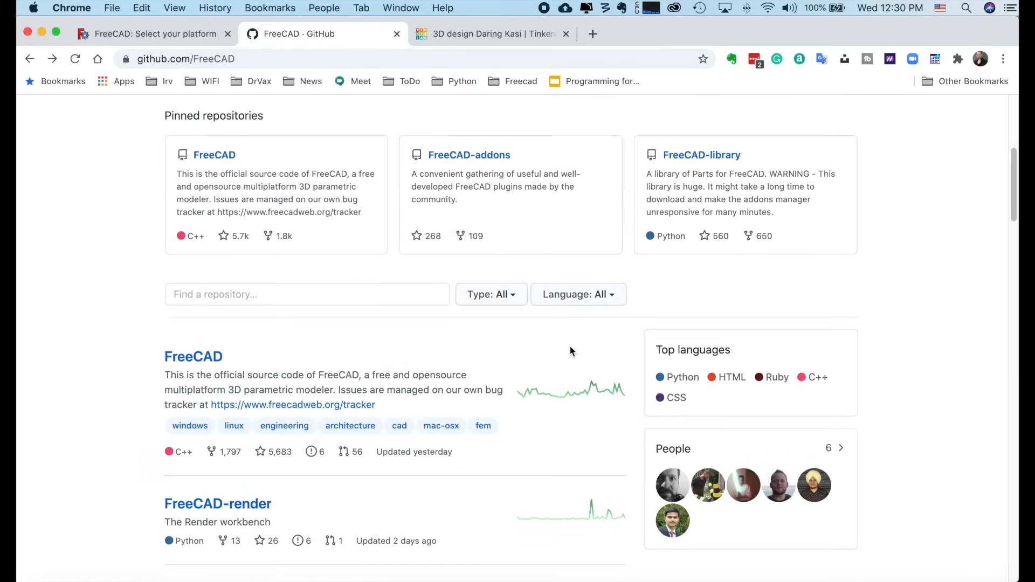
Step: Open the main FreeCAD source code repository and read its readme as far as the Installing section
left_click(181, 360)
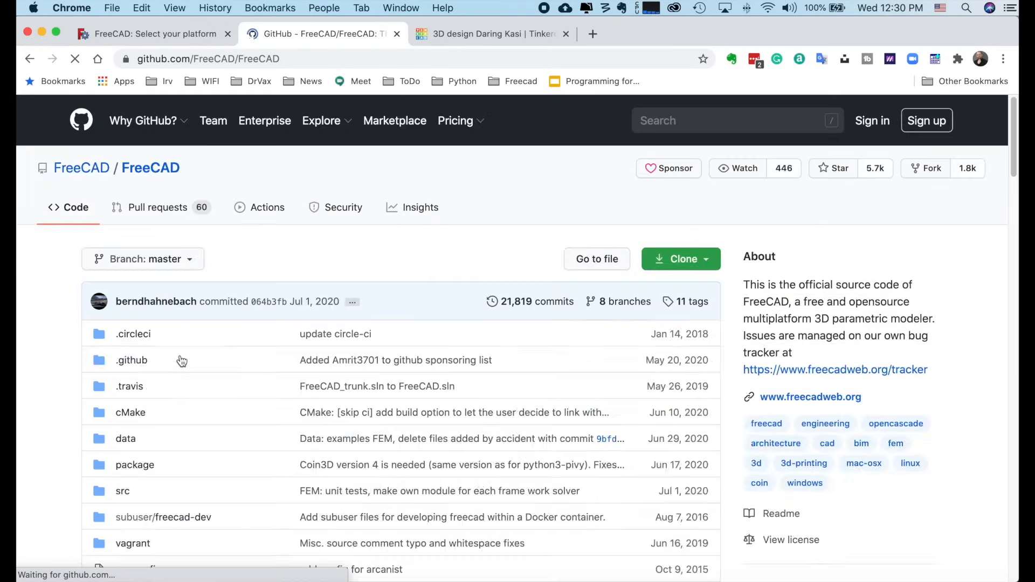
scroll(504, 416, "down", 4)
scroll(504, 418, "down", 20)
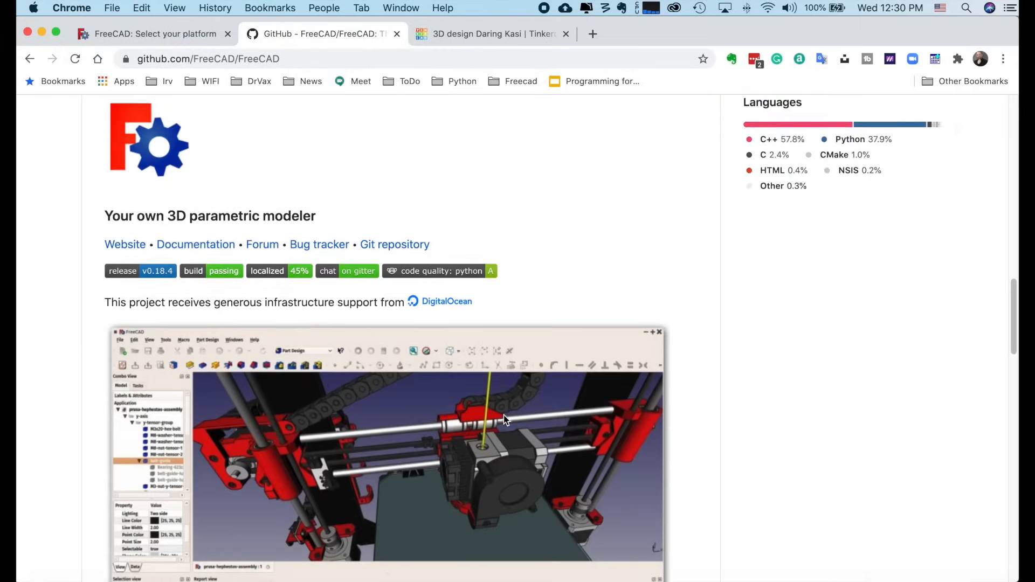
scroll(504, 418, "down", 10)
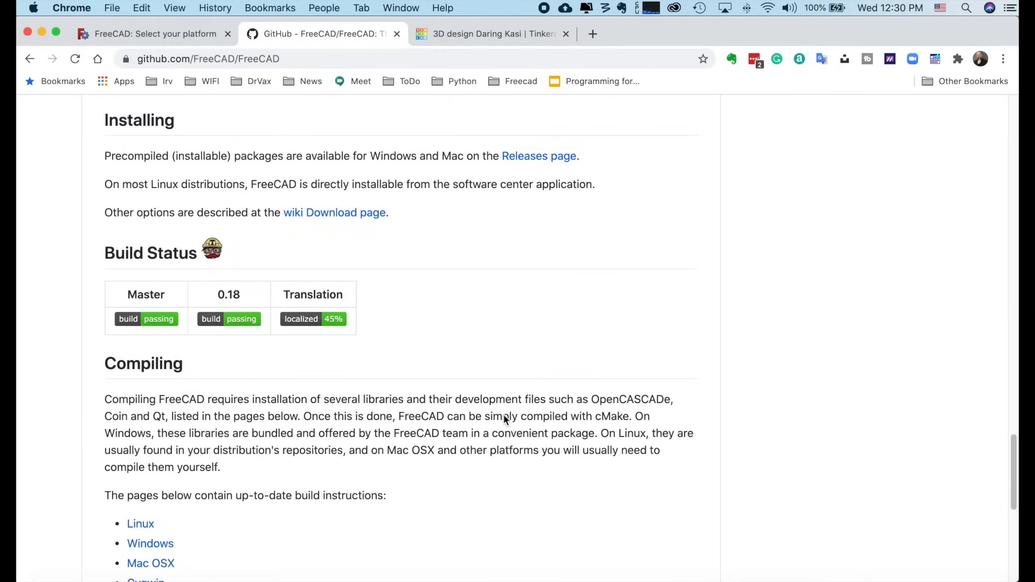
Step: Open the repository's Releases page and find the downloadable assets of the 0.18.4 release
left_click(559, 216)
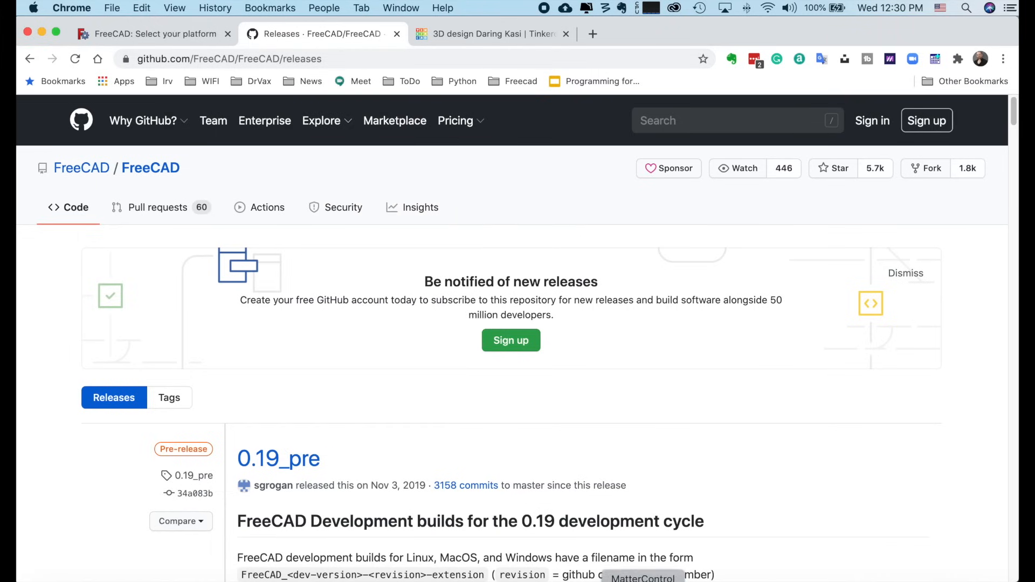
scroll(366, 421, "down", 5)
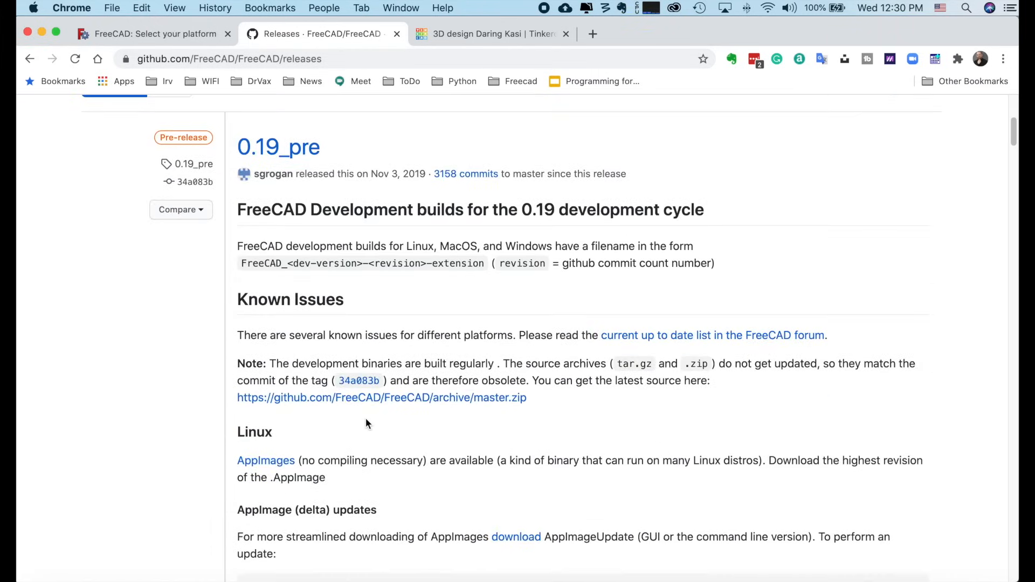
scroll(366, 423, "down", 13)
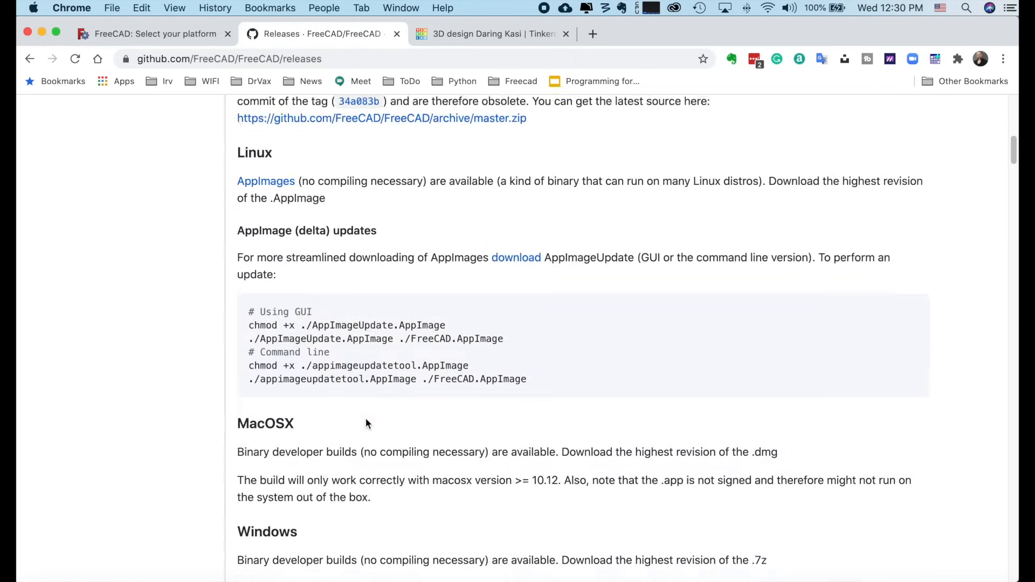
scroll(366, 422, "down", 7)
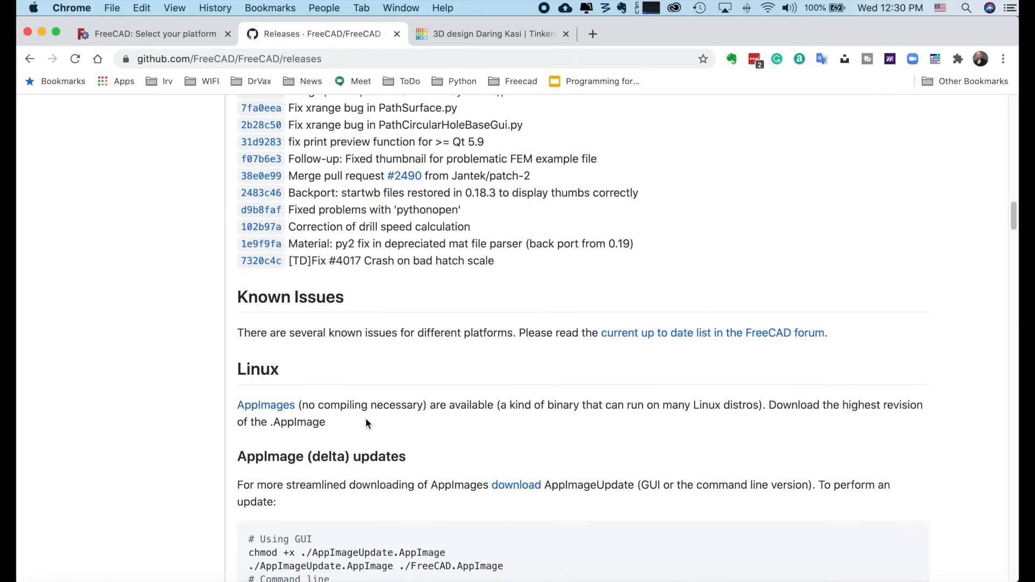
scroll(366, 424, "down", 15)
scroll(366, 421, "up", 2)
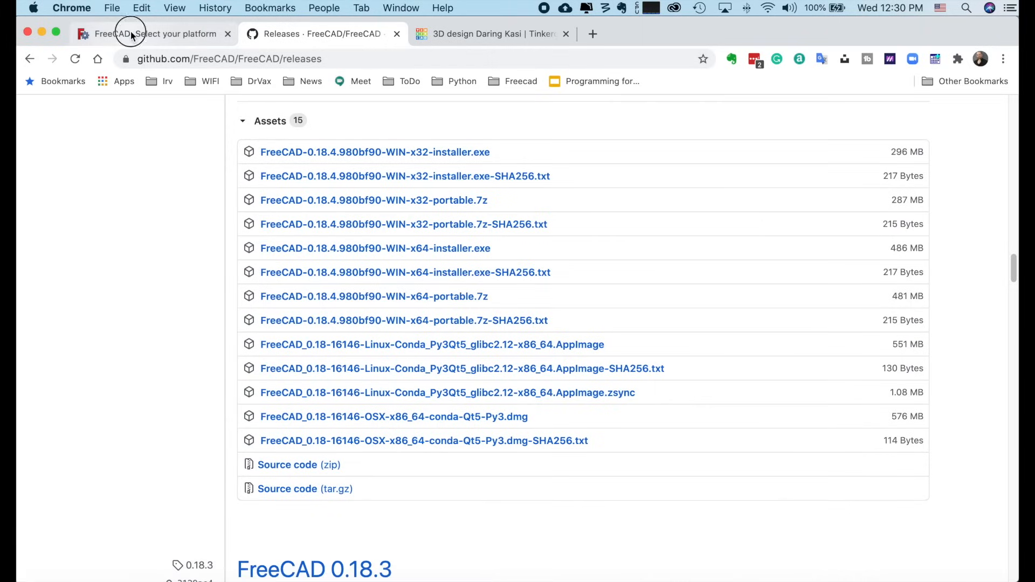
Step: Return to the FreeCAD downloads page, switch to the FreeCAD application and look over its start page
left_click(132, 34)
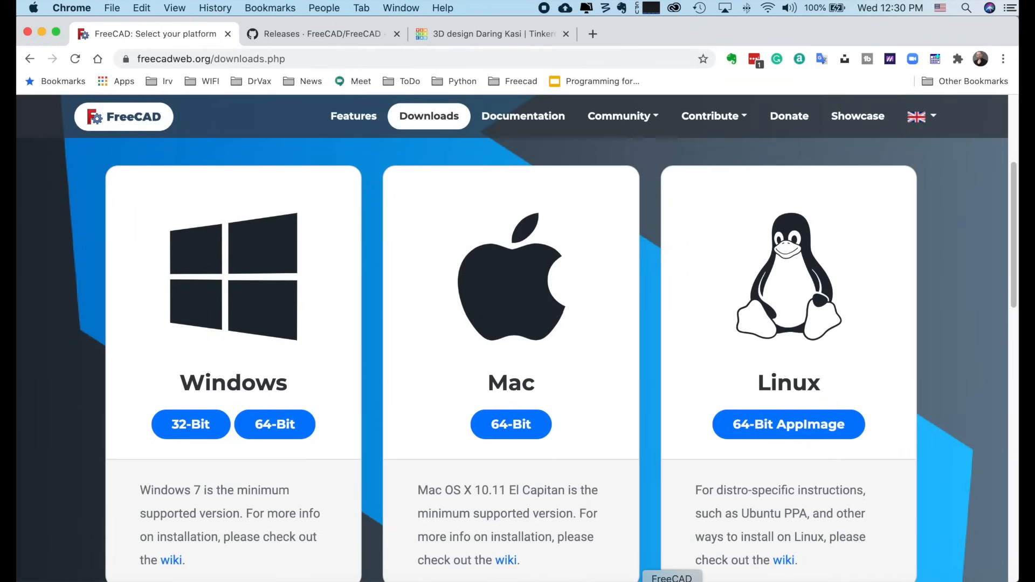
left_click(672, 580)
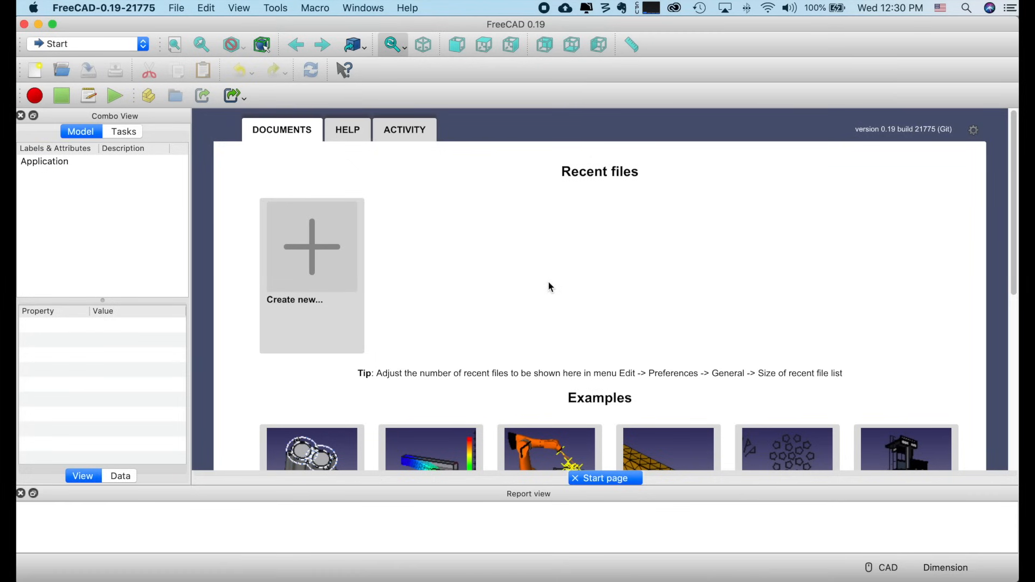
scroll(548, 282, "down", 5)
scroll(549, 283, "up", 5)
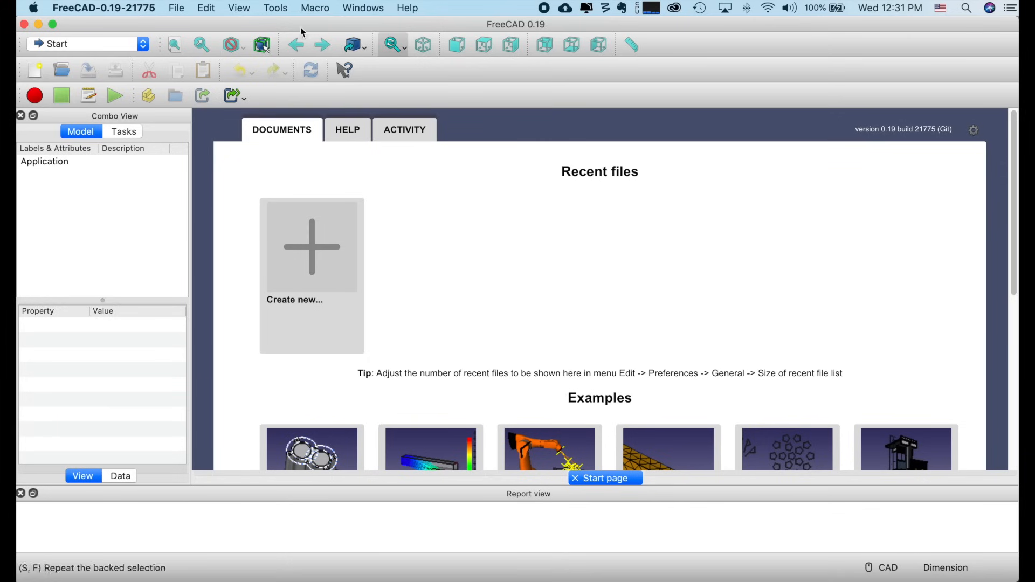
Step: Show the Navigation toolbar in the Start workbench
left_click(240, 8)
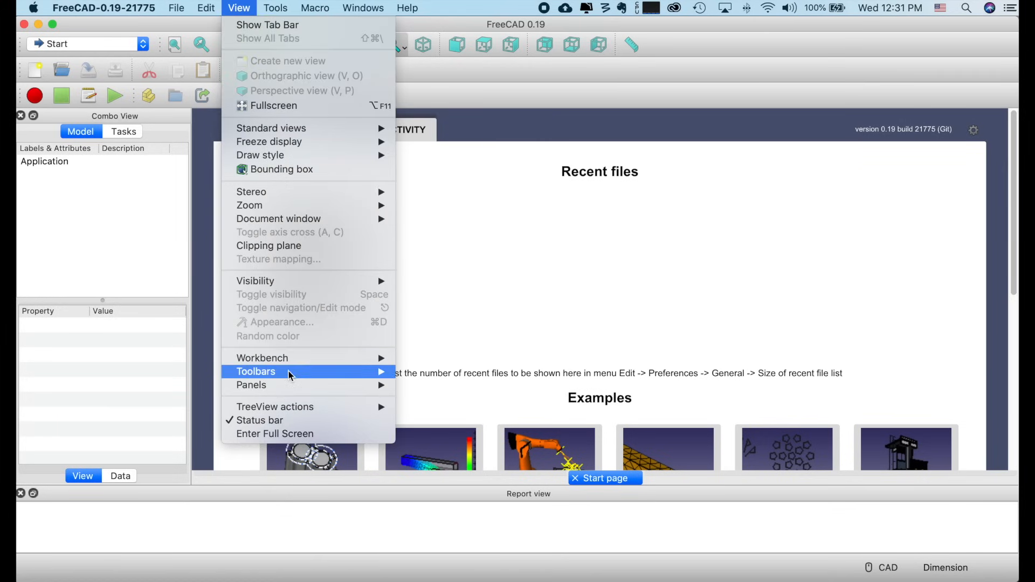
mouse_move(291, 377)
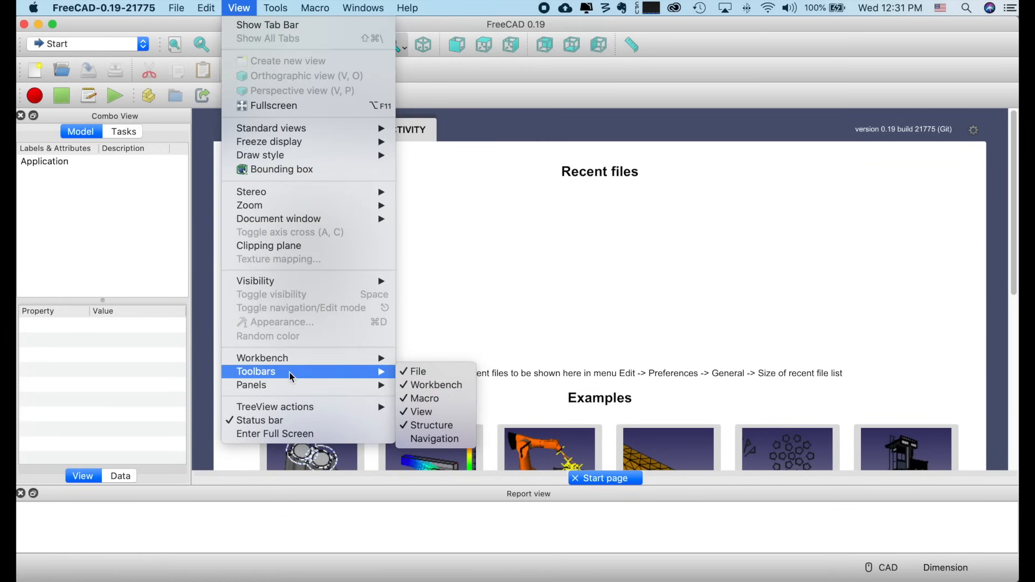
left_click(453, 445)
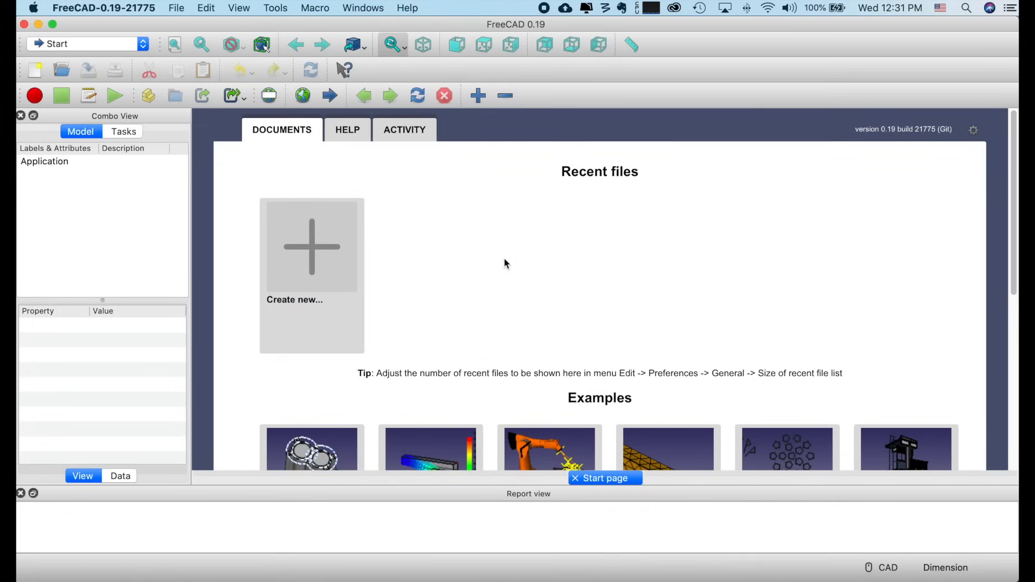
Step: Check which interface panels are enabled, leaving their visibility as it is
left_click(240, 8)
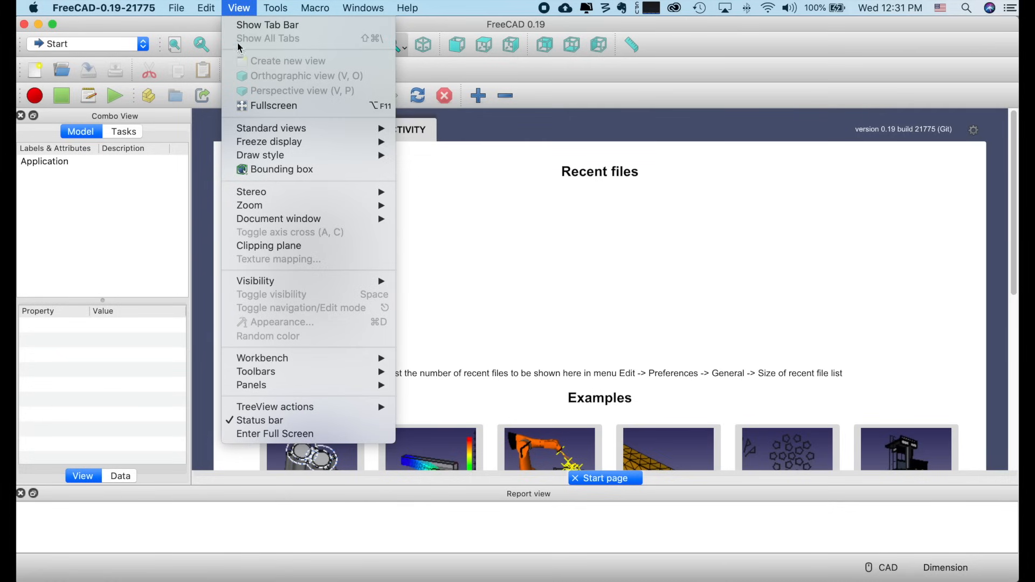
mouse_move(278, 387)
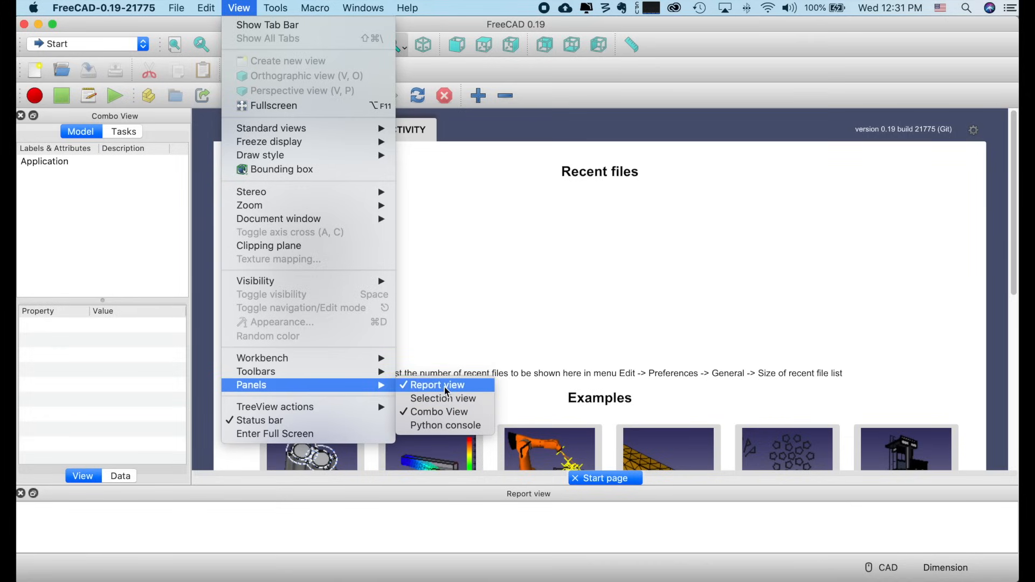
left_click(499, 254)
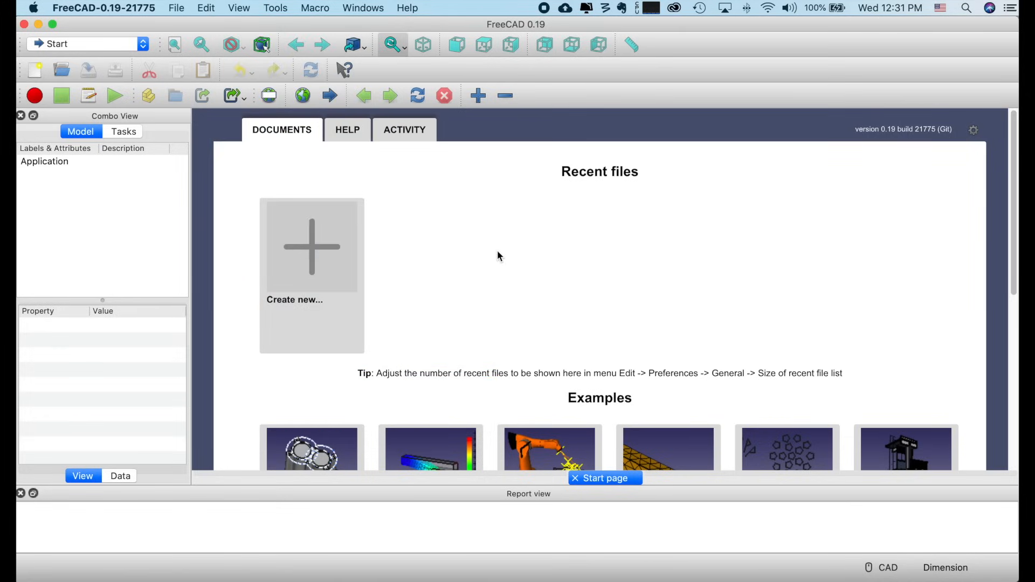
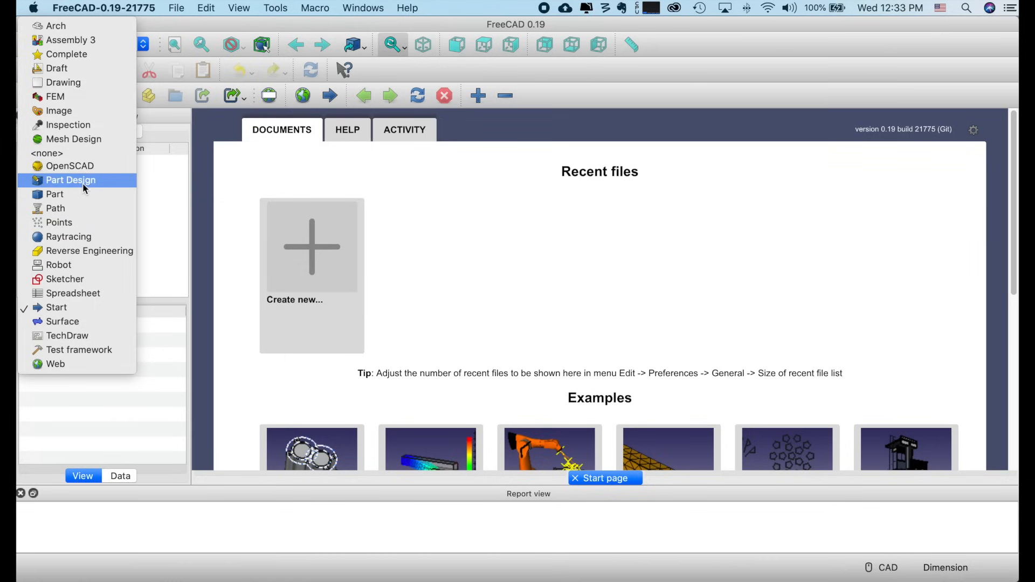
Step: Switch to the Part Design workbench and bring the Combo View back to the model tree
left_click(82, 183)
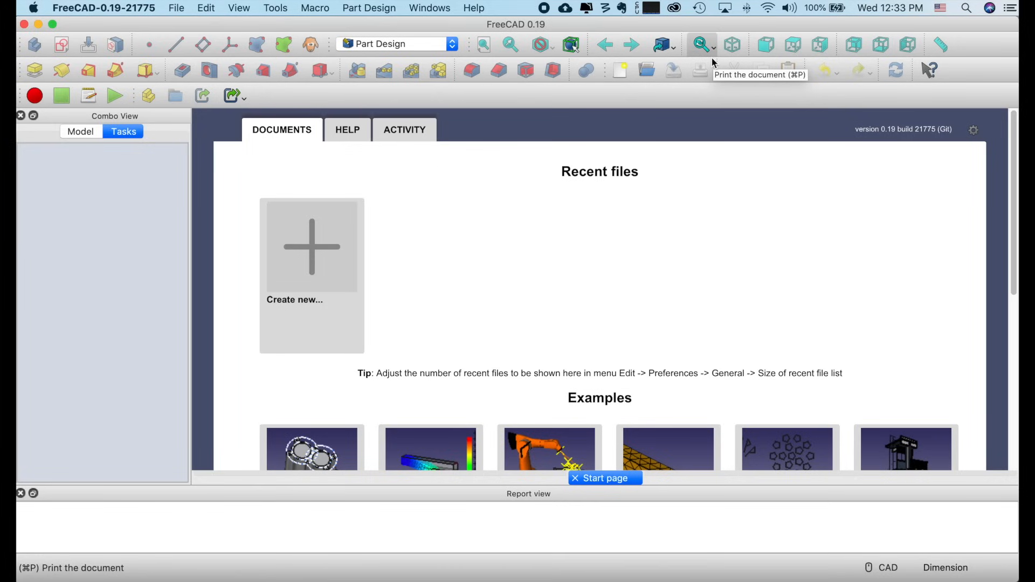
left_click(72, 134)
left_click(125, 133)
left_click(89, 135)
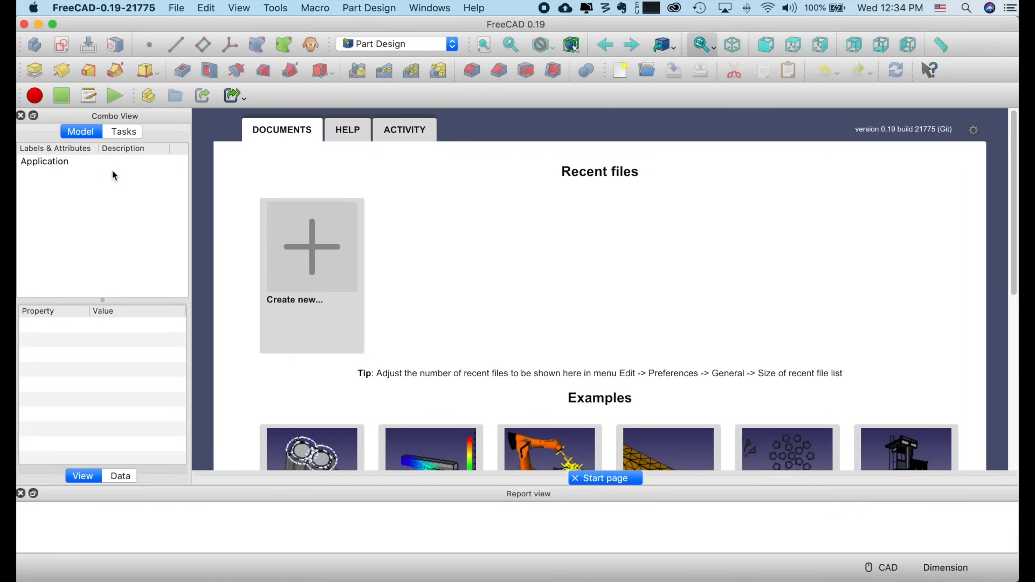
Step: Look through the example files offered on the start page
scroll(617, 282, "down", 10)
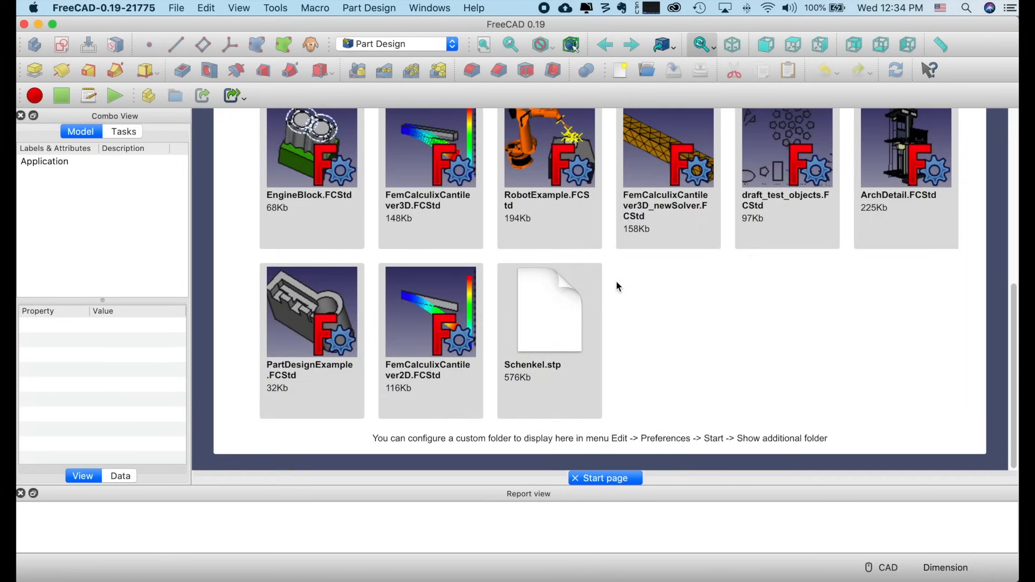
scroll(618, 283, "up", 10)
scroll(616, 281, "down", 10)
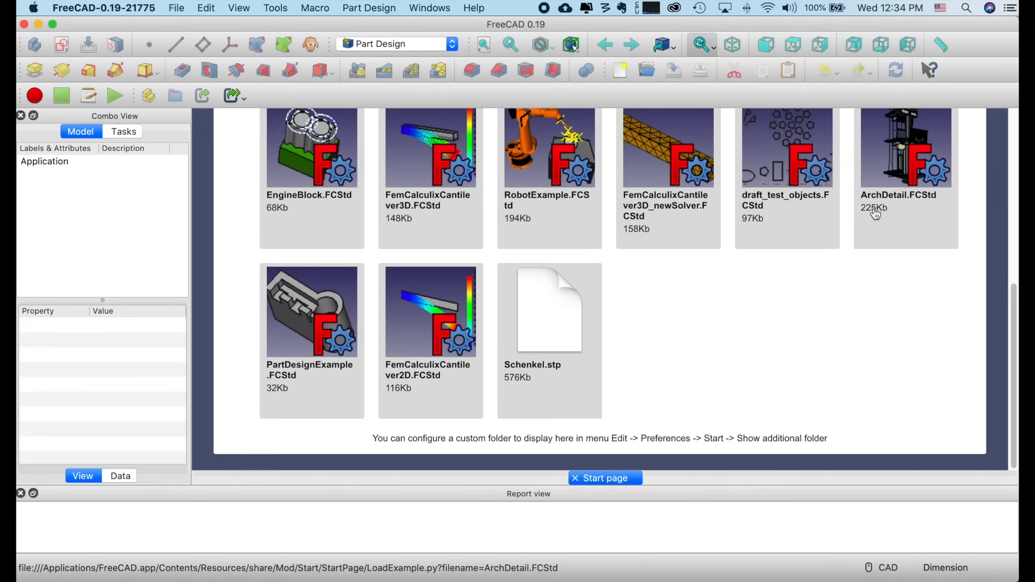
scroll(512, 339, "up", 10)
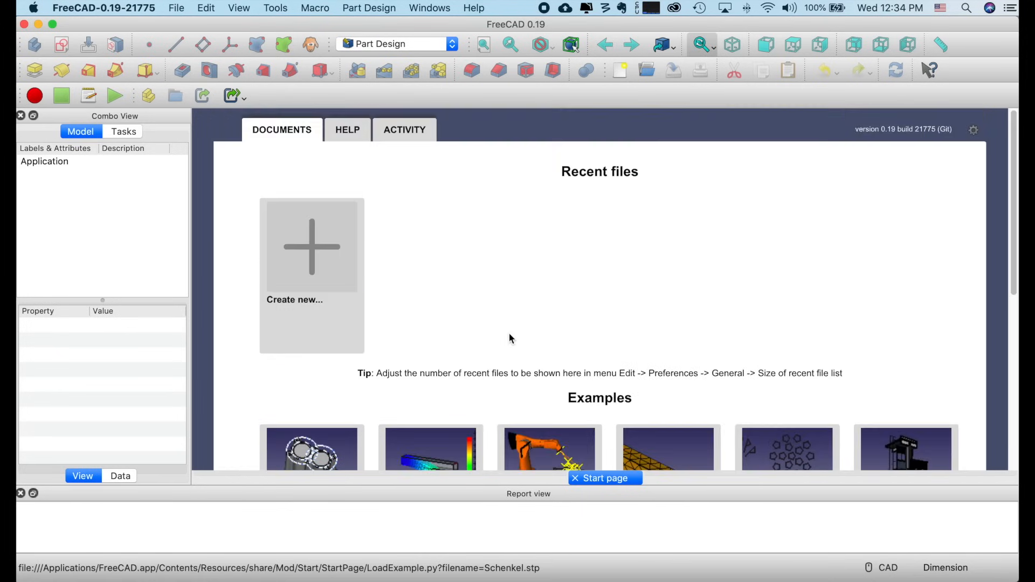
Step: Open the PartDesign workbench documentation from the start page's help and read through to its additive tools
left_click(355, 140)
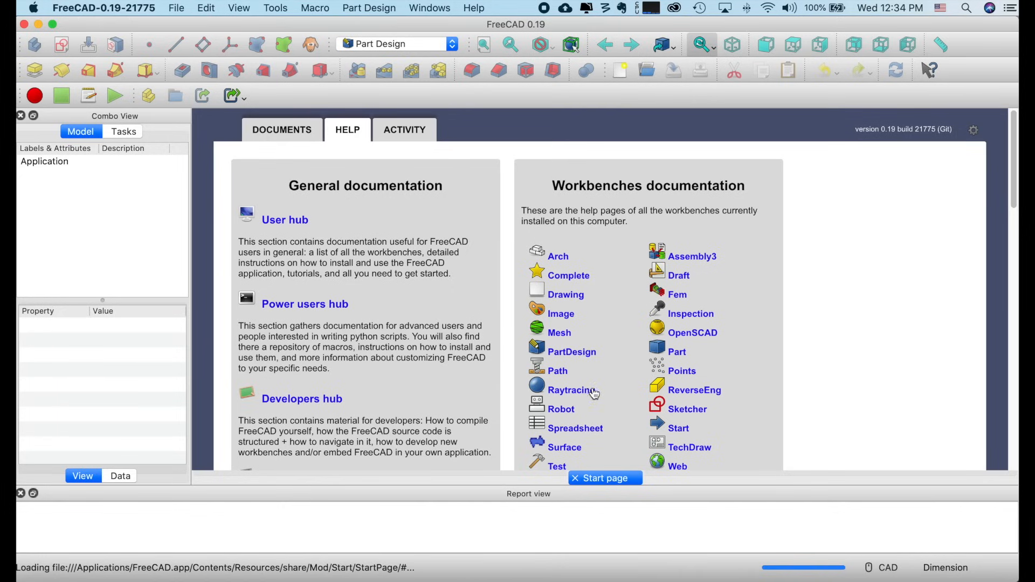
left_click(582, 355)
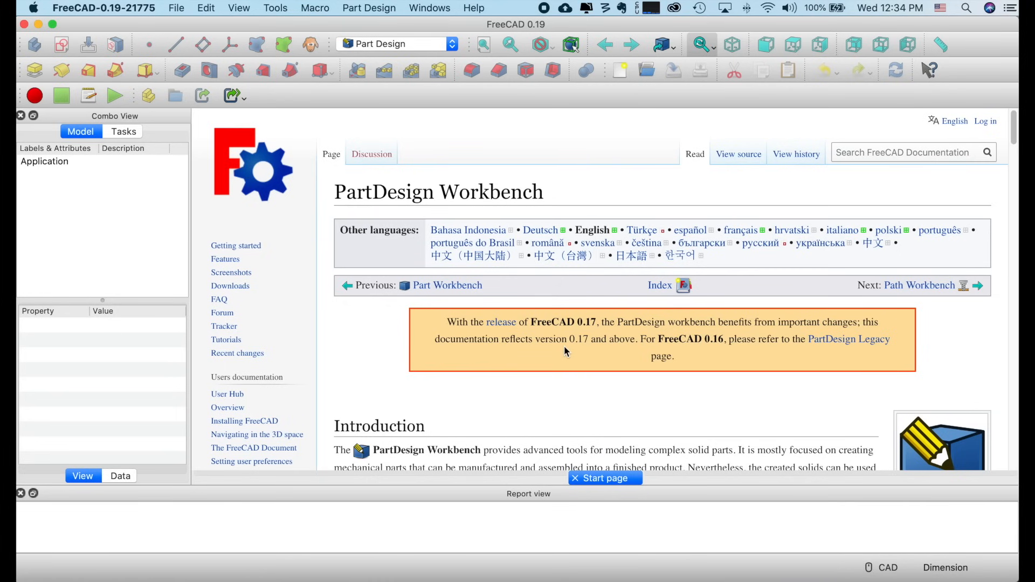
scroll(565, 351, "down", 5)
scroll(564, 348, "down", 15)
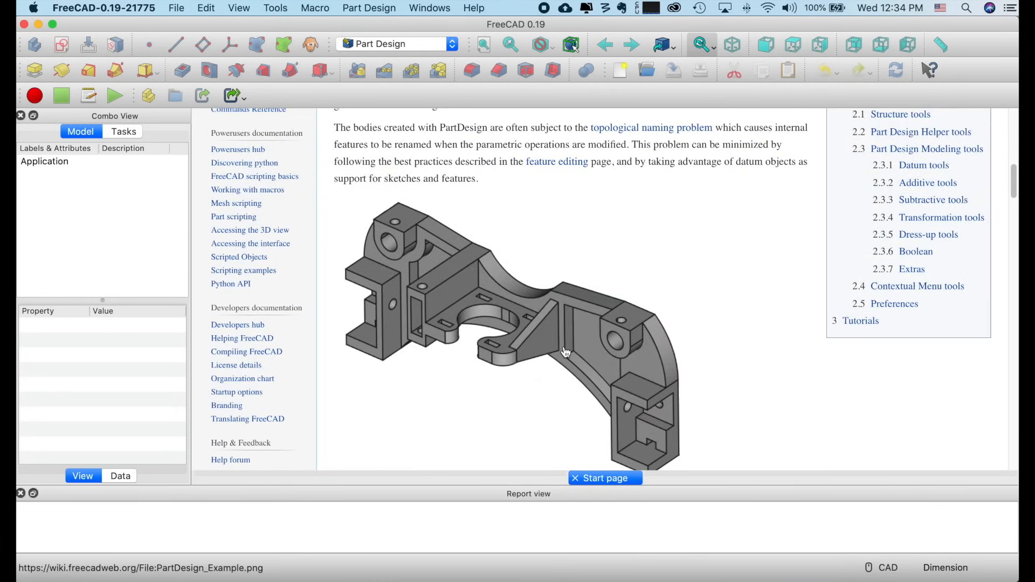
scroll(565, 352, "down", 20)
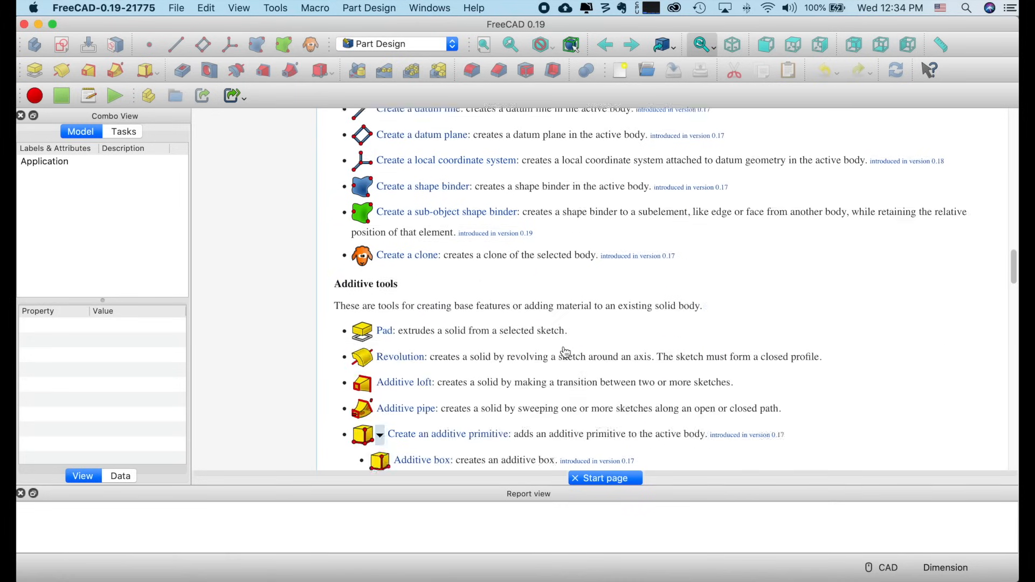
Step: Read through the sketch, datum and additive tool descriptions in the PartDesign documentation, down to the additive primitives
scroll(565, 353, "down", 7)
scroll(565, 353, "up", 15)
scroll(565, 353, "up", 8)
scroll(565, 353, "down", 7)
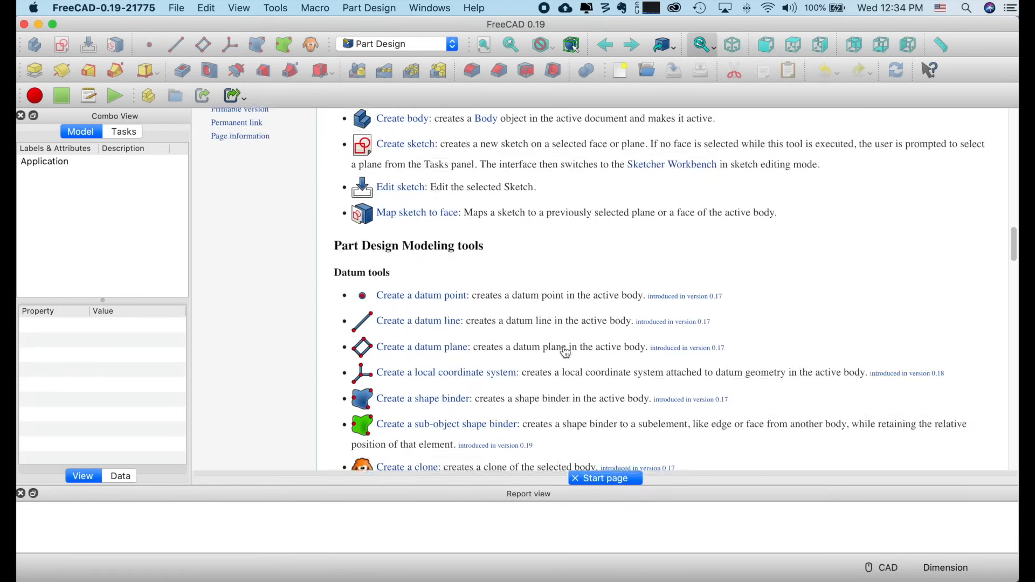
scroll(565, 353, "down", 8)
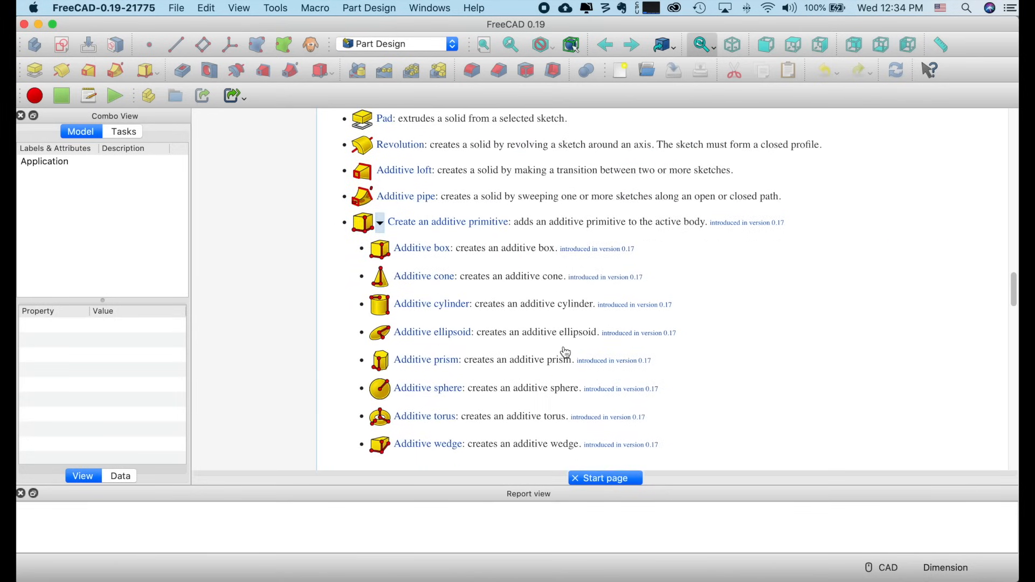
scroll(510, 288, "up", 4)
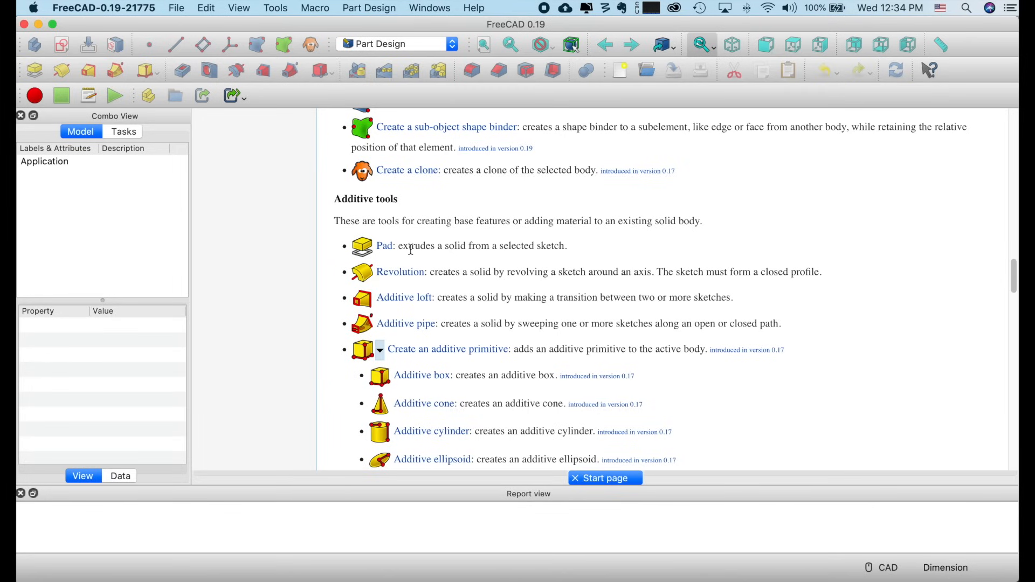
scroll(404, 281, "down", 6)
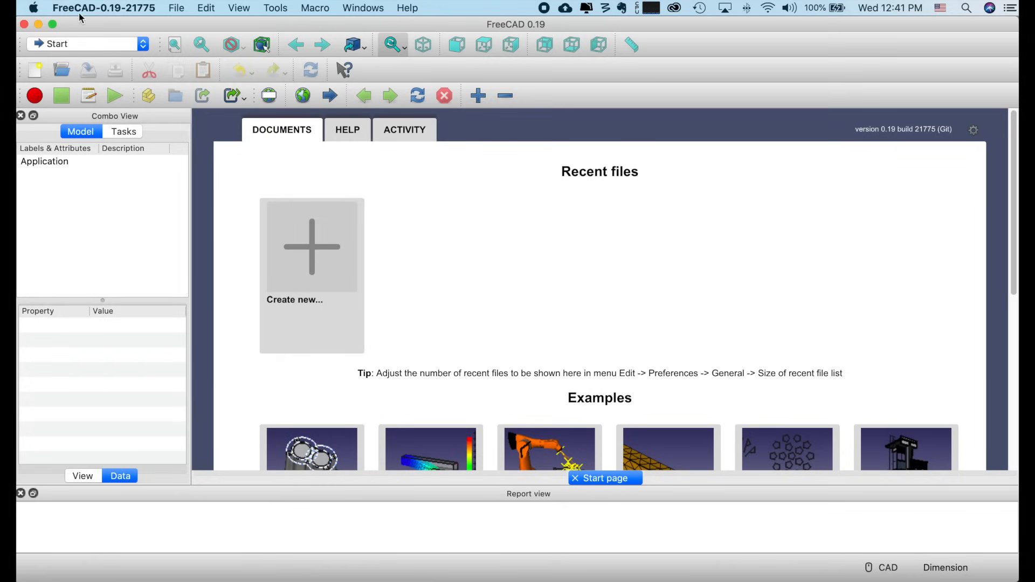
Step: Set the 3D view's marker size to 15px in the display preferences and apply the change
left_click(103, 9)
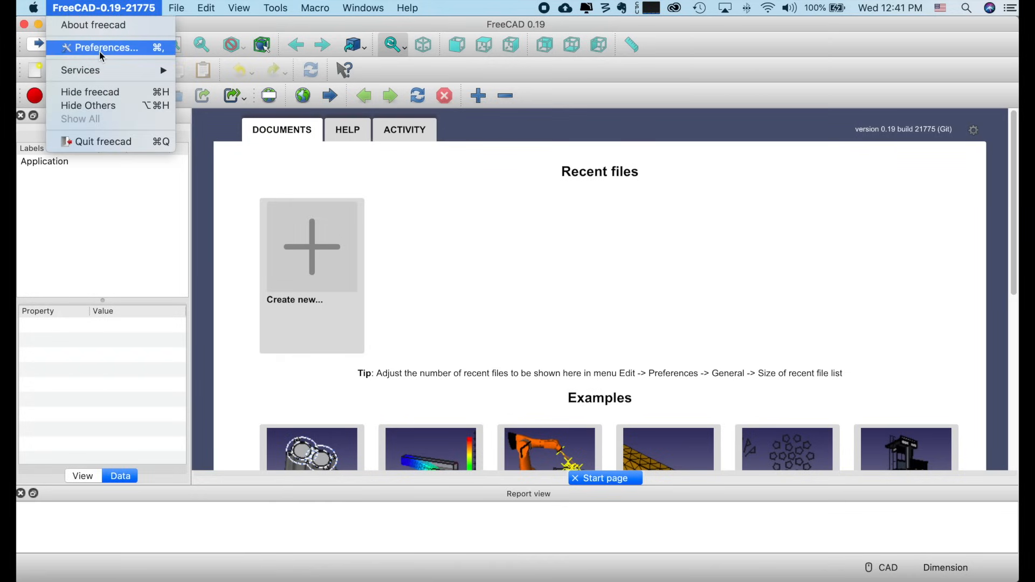
left_click(100, 51)
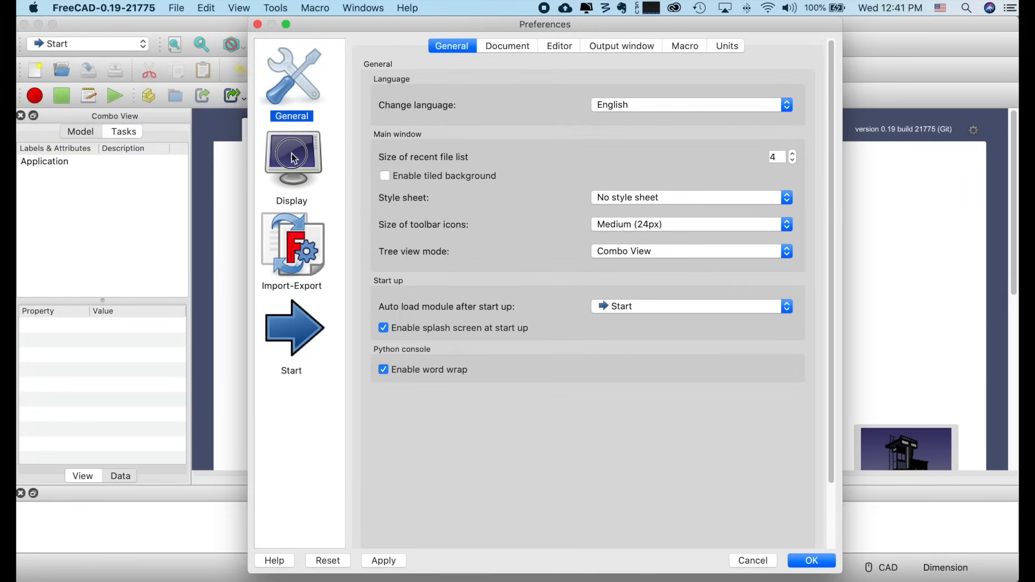
left_click(293, 158)
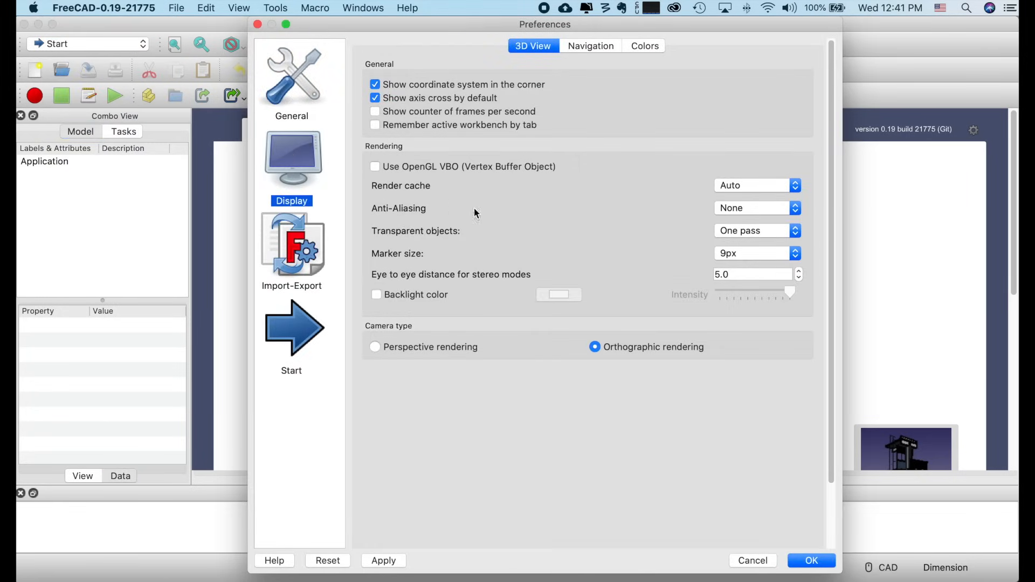
left_click(797, 254)
left_click(758, 289)
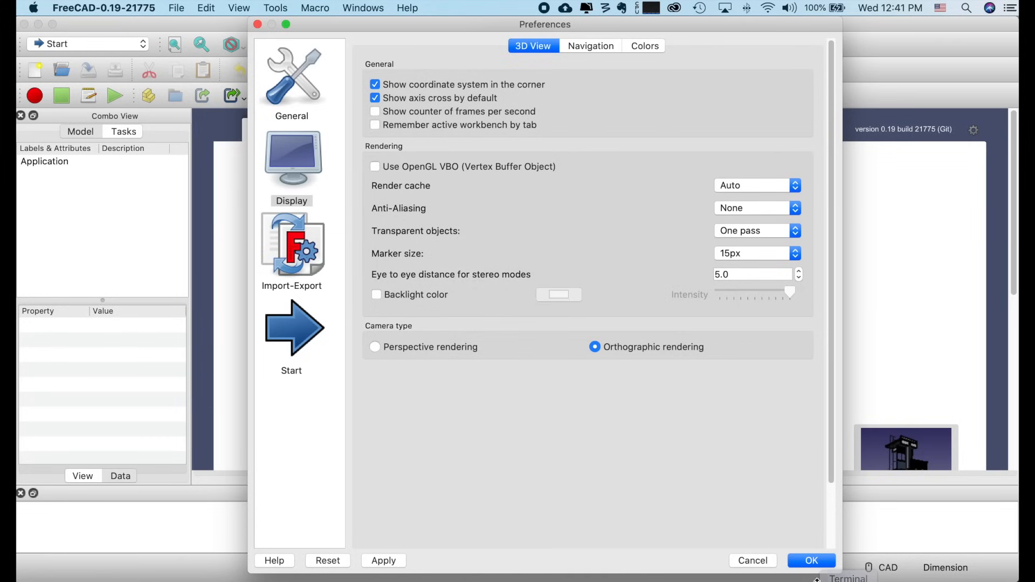
left_click(383, 561)
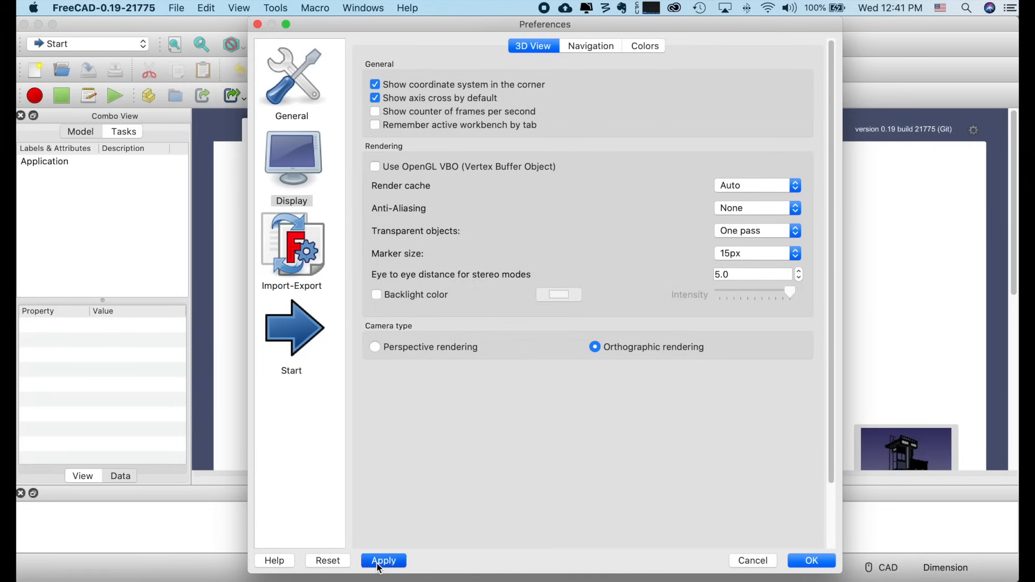
left_click(819, 564)
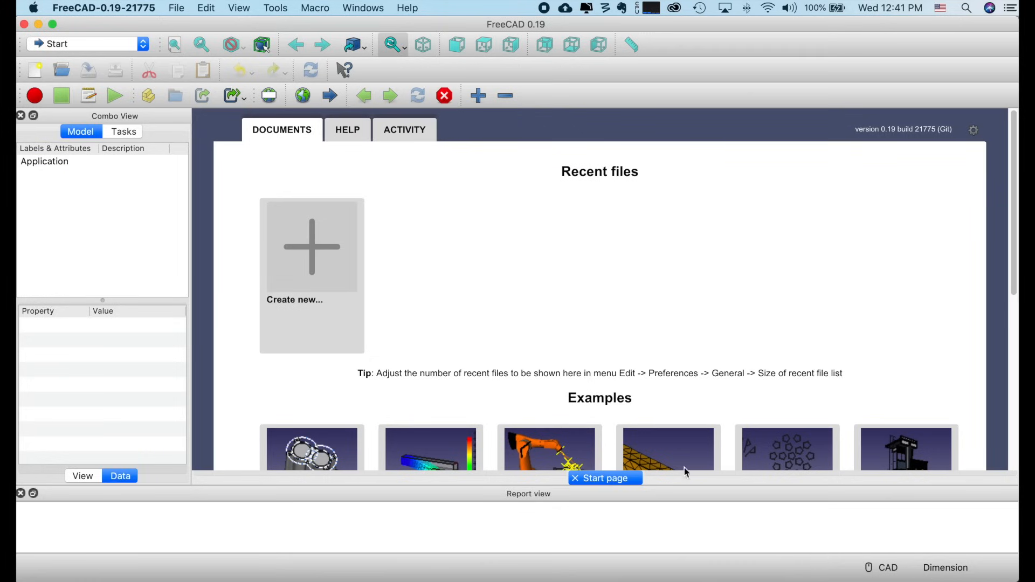
Step: Create a new document and look at its properties in the model tree and at its empty task view
left_click(176, 8)
left_click(187, 26)
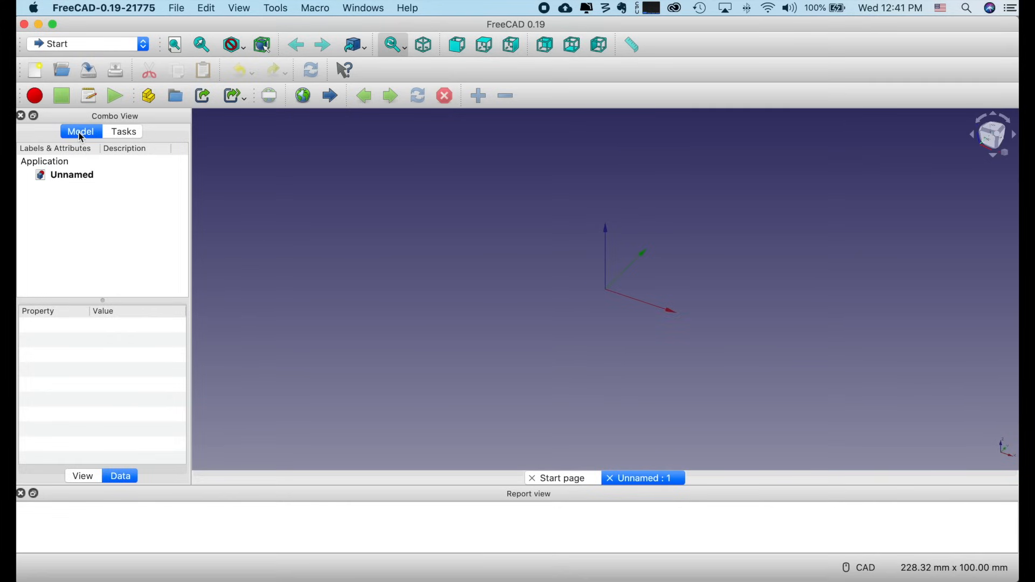
left_click(70, 176)
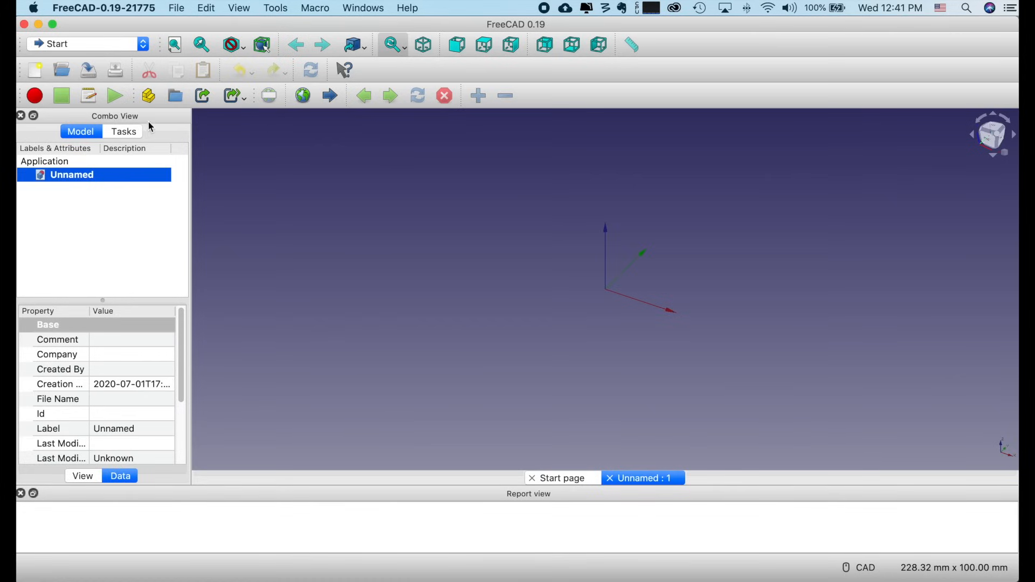
left_click(134, 132)
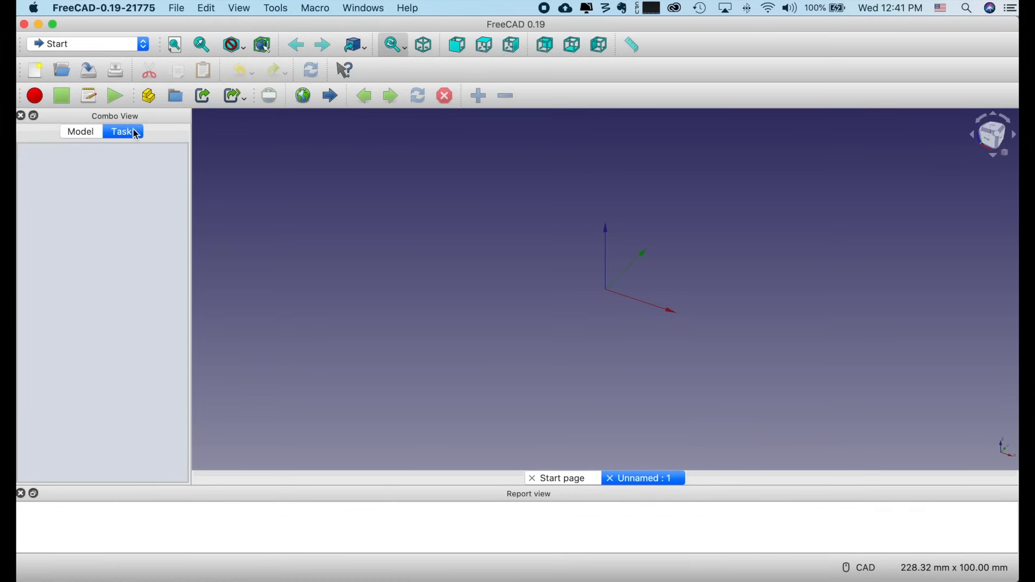
left_click(79, 133)
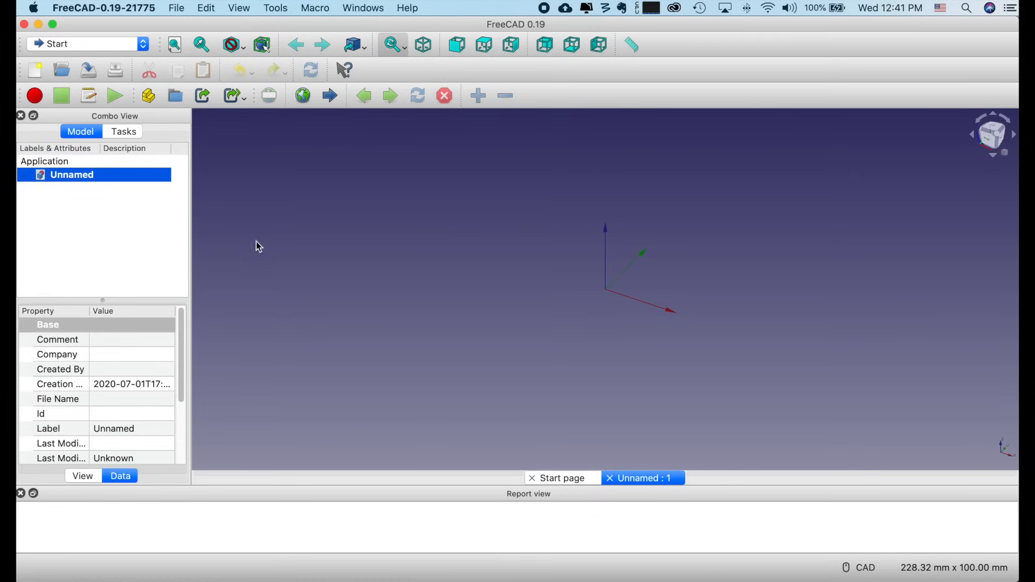
left_click(270, 243)
Step: Show the available tasks, switch to the Part Design workbench and create a body
left_click(128, 135)
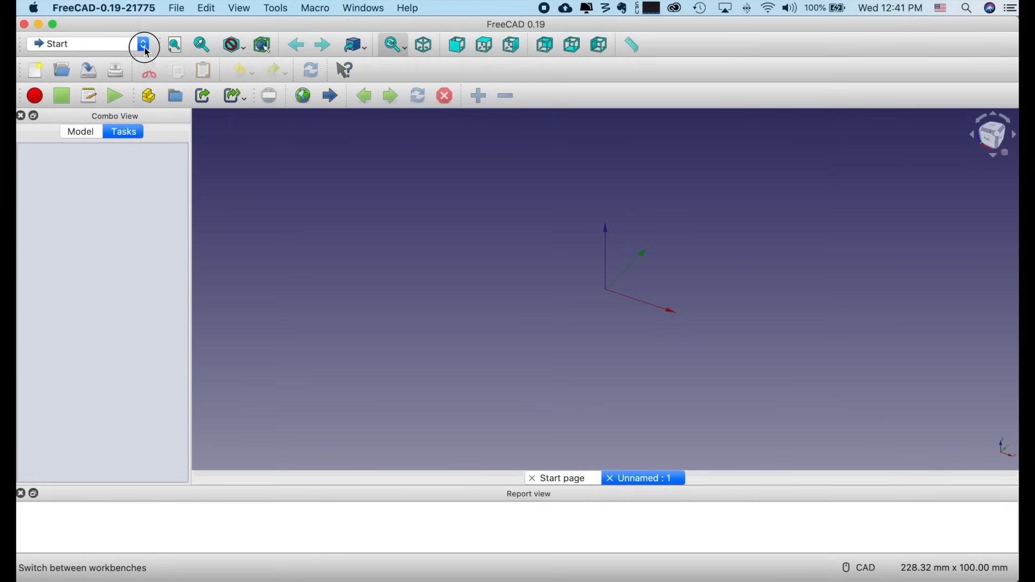
left_click(143, 43)
left_click(77, 181)
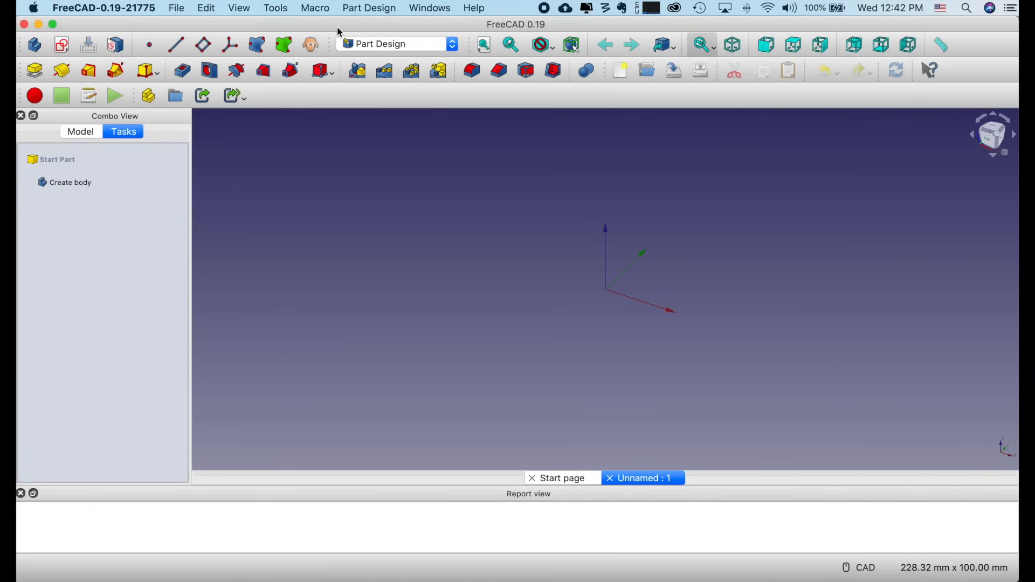
left_click(70, 190)
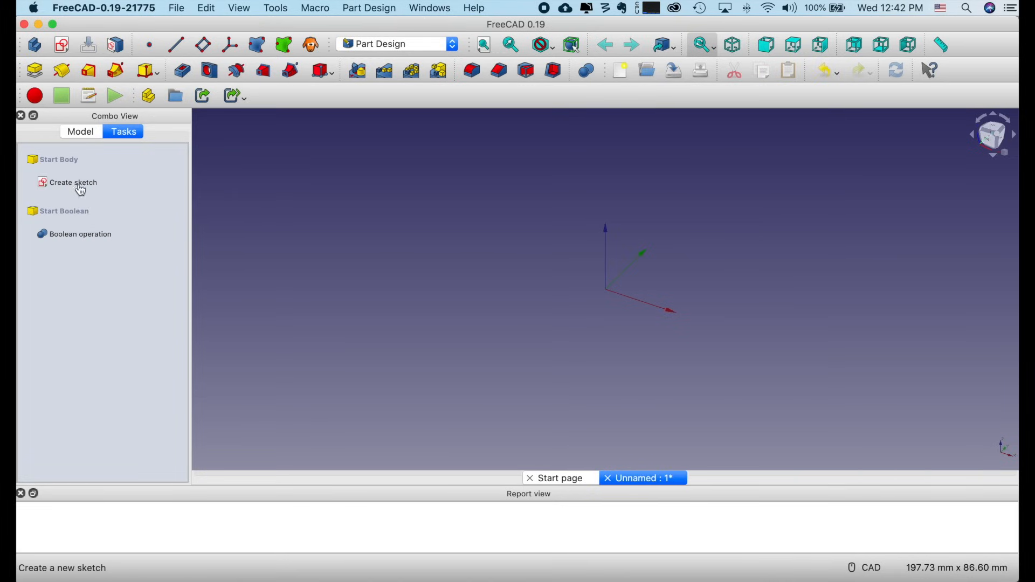
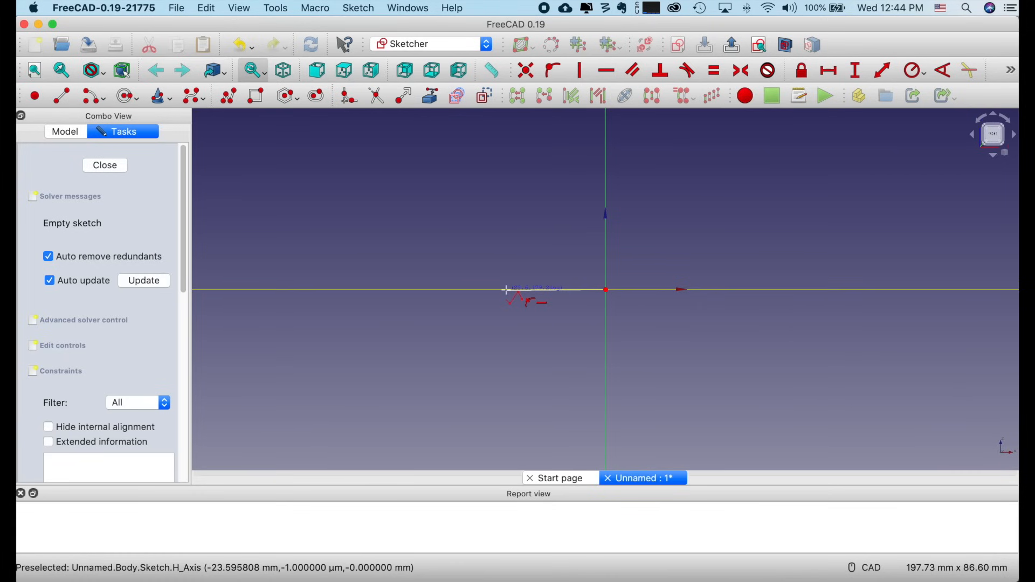
Step: Sketch a closed four-sided polyline from the origin, about 31 mm along the horizontal axis, about 38 mm up, then down to about 8 mm on the vertical axis
left_click(474, 290)
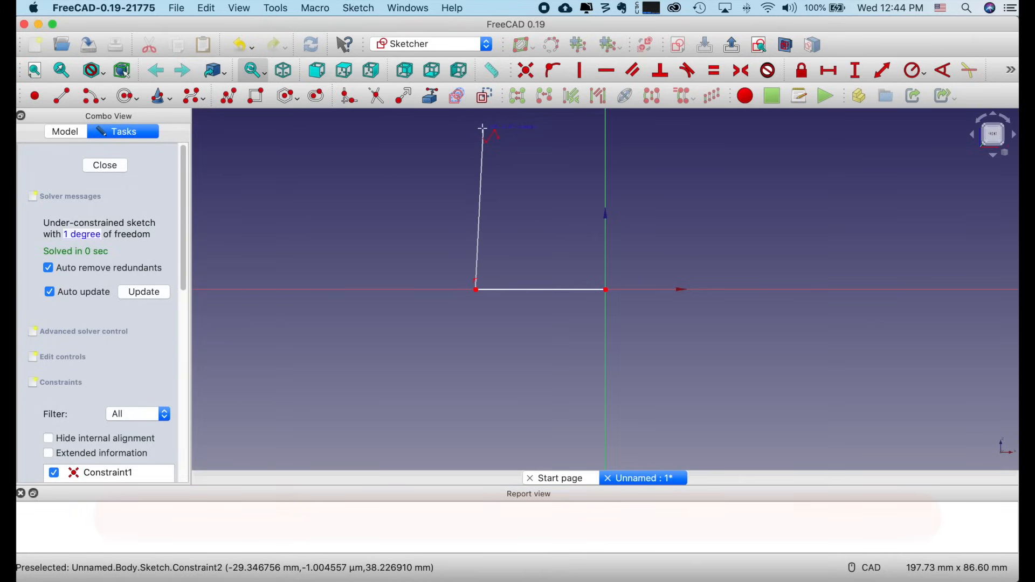
left_click(483, 128)
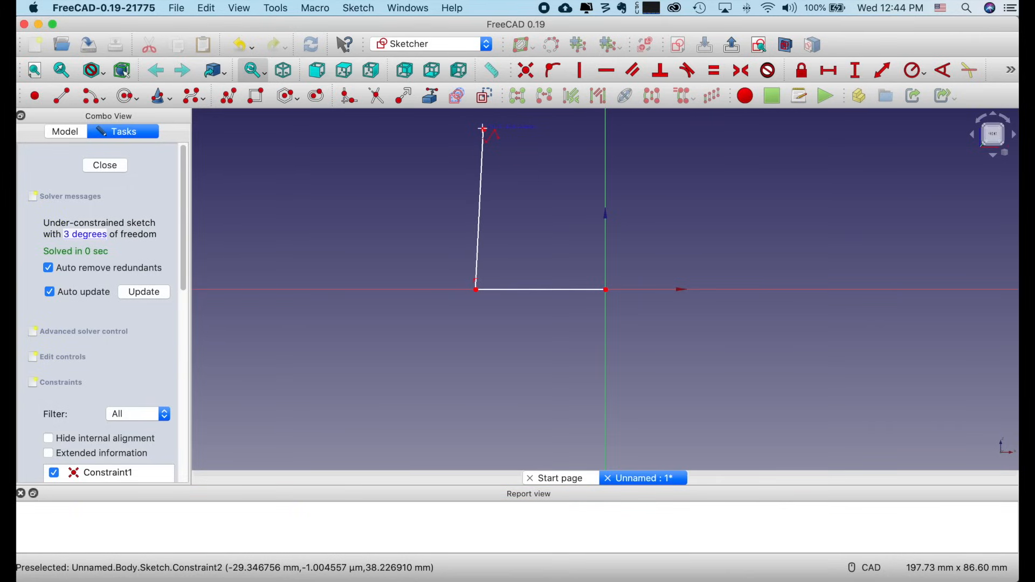
left_click(606, 252)
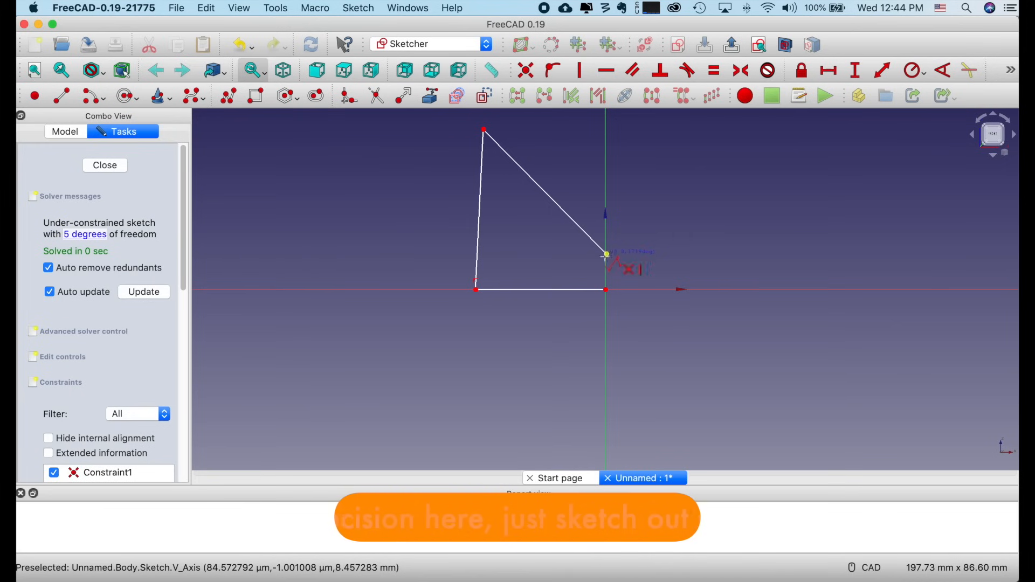
left_click(606, 289)
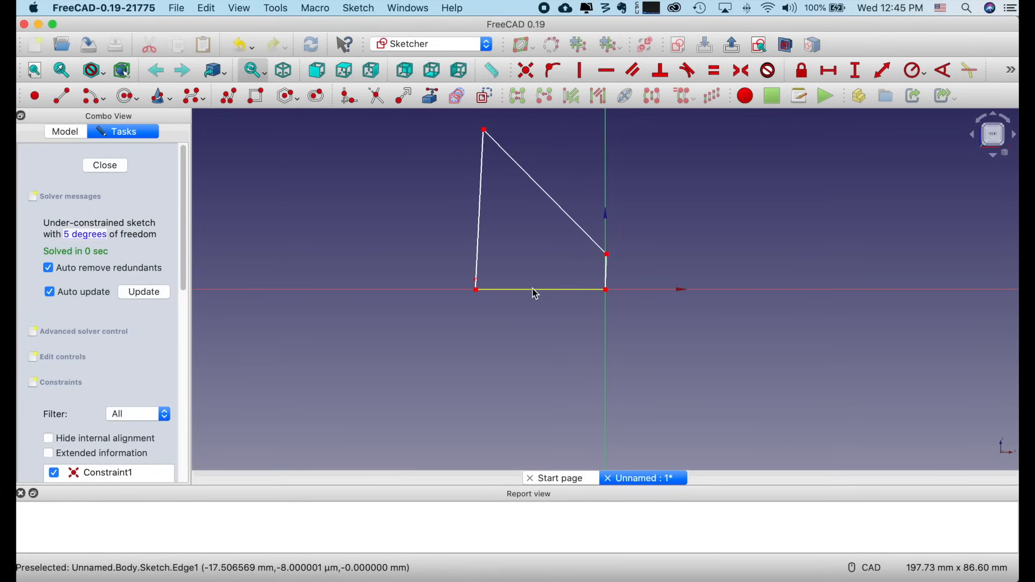
Step: Reshape the profile by moving its unconstrained corners and slanted edge, ending with its short side along the vertical axis
mouse_move(484, 131)
left_mouse_down()
mouse_move(384, 170)
mouse_move(517, 157)
mouse_move(490, 150)
mouse_move(504, 142)
mouse_move(477, 215)
mouse_move(485, 146)
left_mouse_up()
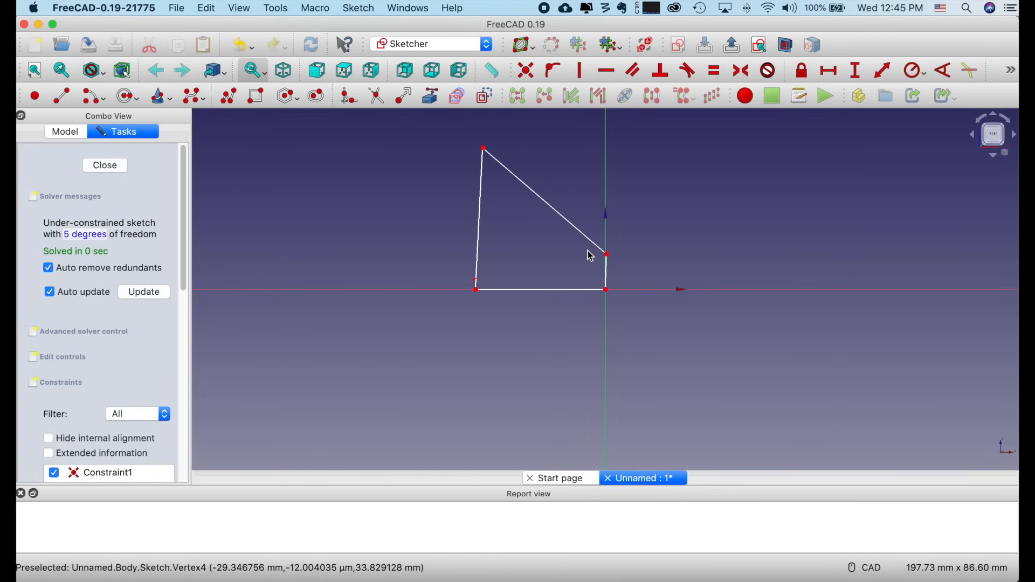
mouse_move(651, 257)
left_mouse_down()
mouse_move(642, 242)
mouse_move(586, 237)
left_mouse_up()
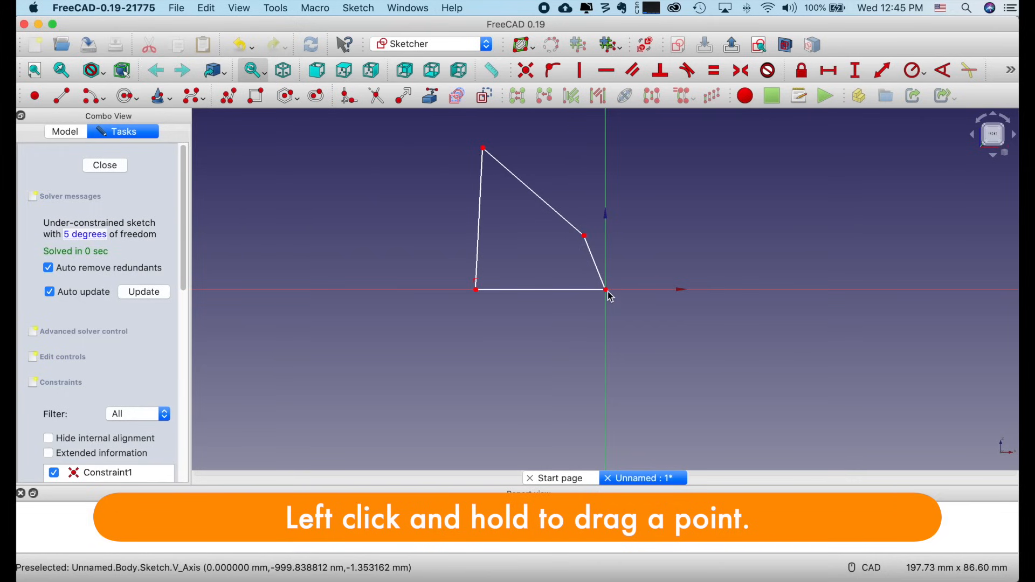
left_click_drag(608, 293, 636, 318)
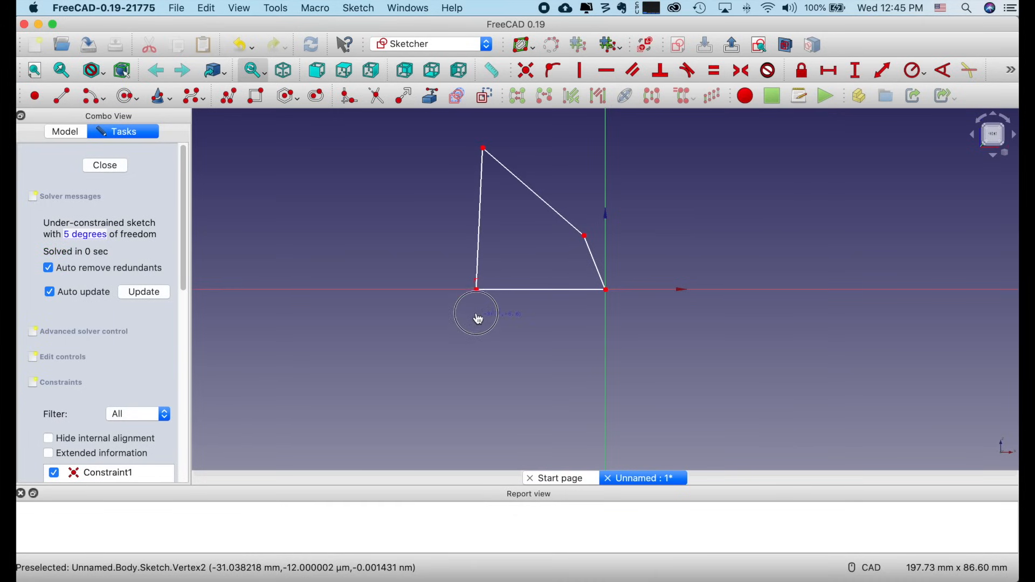
mouse_move(478, 319)
left_mouse_down()
mouse_move(547, 309)
mouse_move(408, 294)
mouse_move(475, 290)
mouse_move(484, 302)
mouse_move(391, 296)
mouse_move(493, 297)
mouse_move(481, 294)
left_mouse_up()
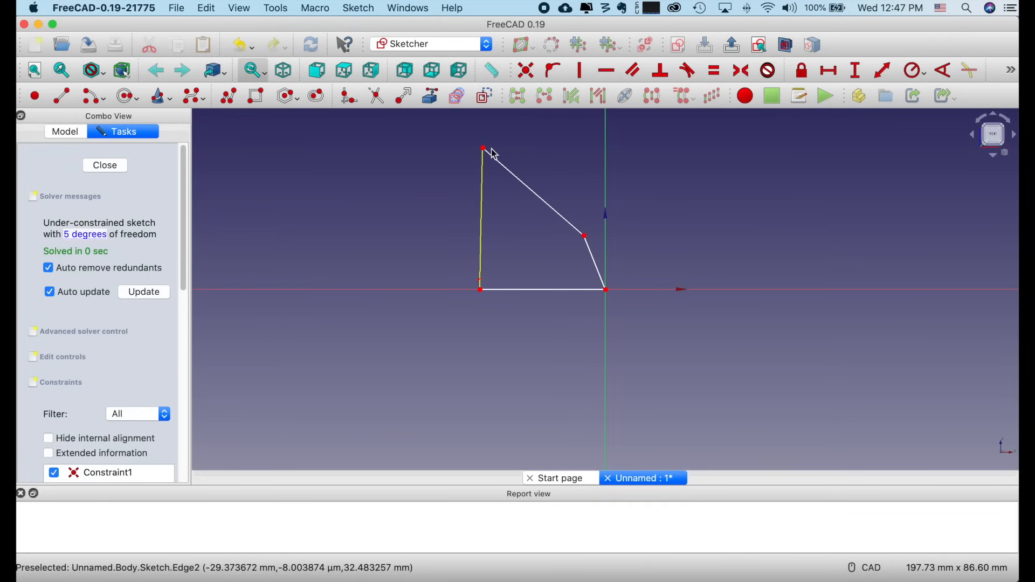
mouse_move(495, 155)
left_mouse_down()
mouse_move(418, 209)
mouse_move(591, 231)
mouse_move(662, 170)
mouse_move(497, 203)
mouse_move(507, 156)
left_mouse_up()
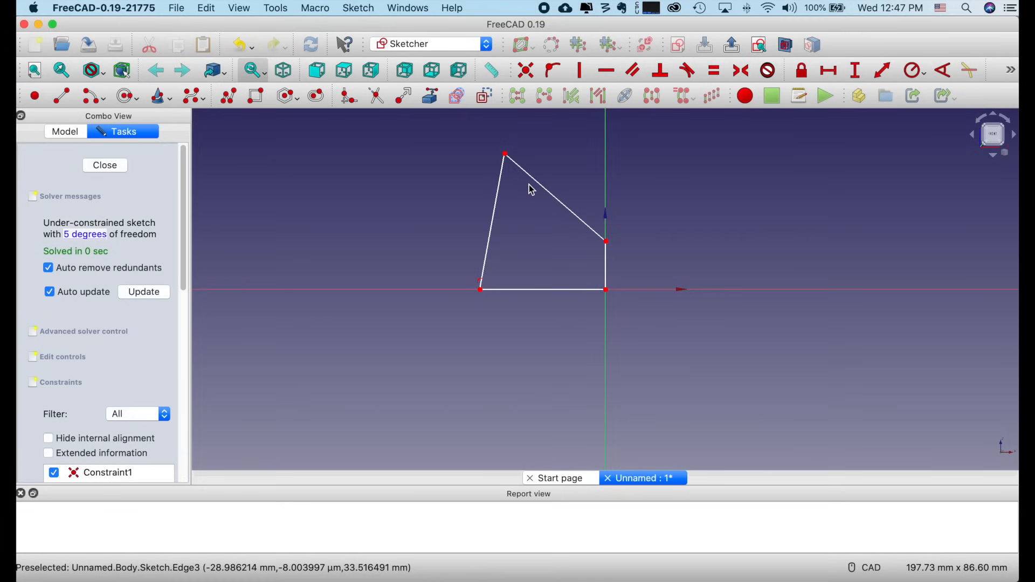
Step: Delete all constraints from the sketch's constraint list
scroll(50, 386, "down", 5)
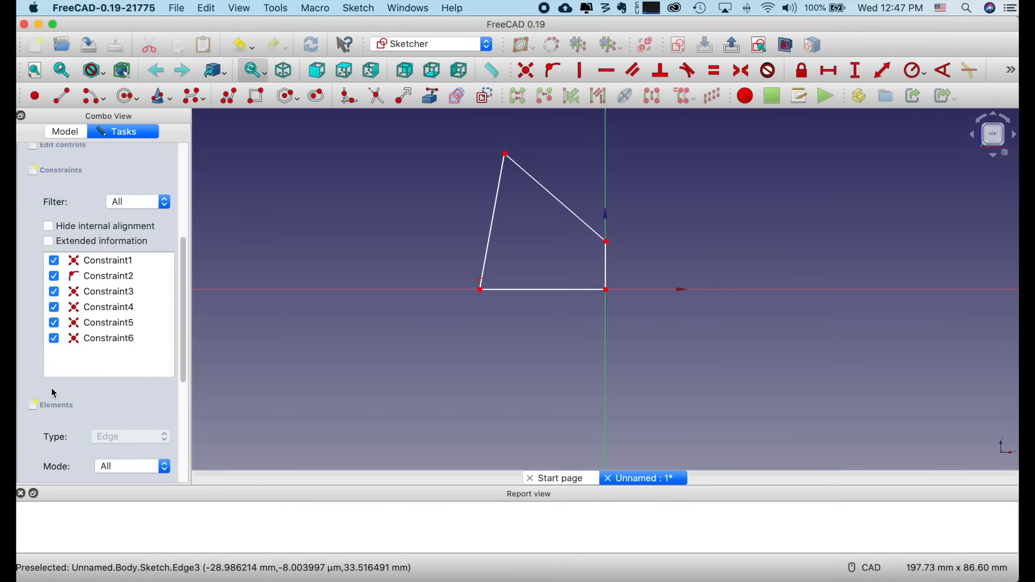
left_click(90, 264)
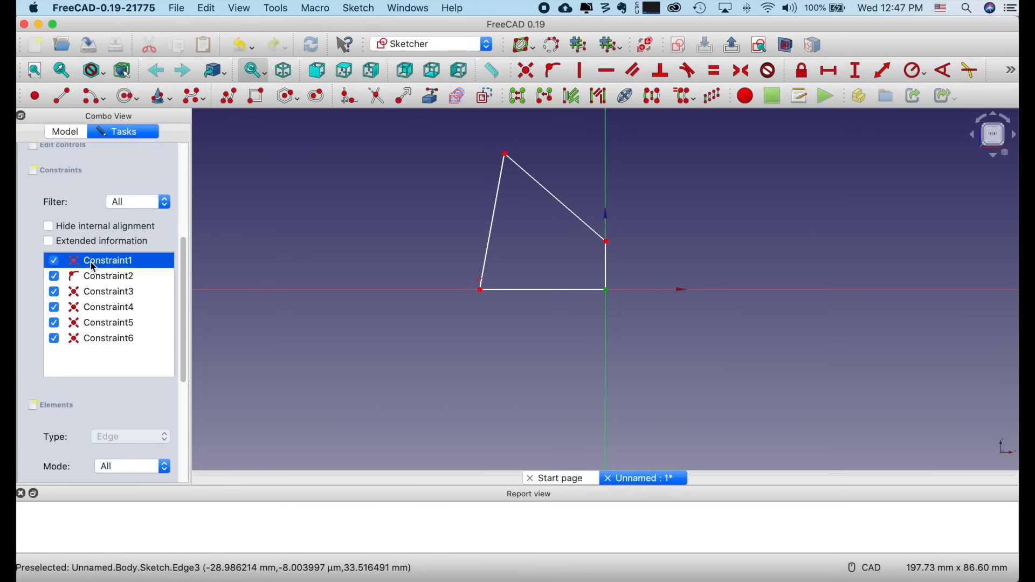
left_click(97, 339, "shift")
right_click(97, 342)
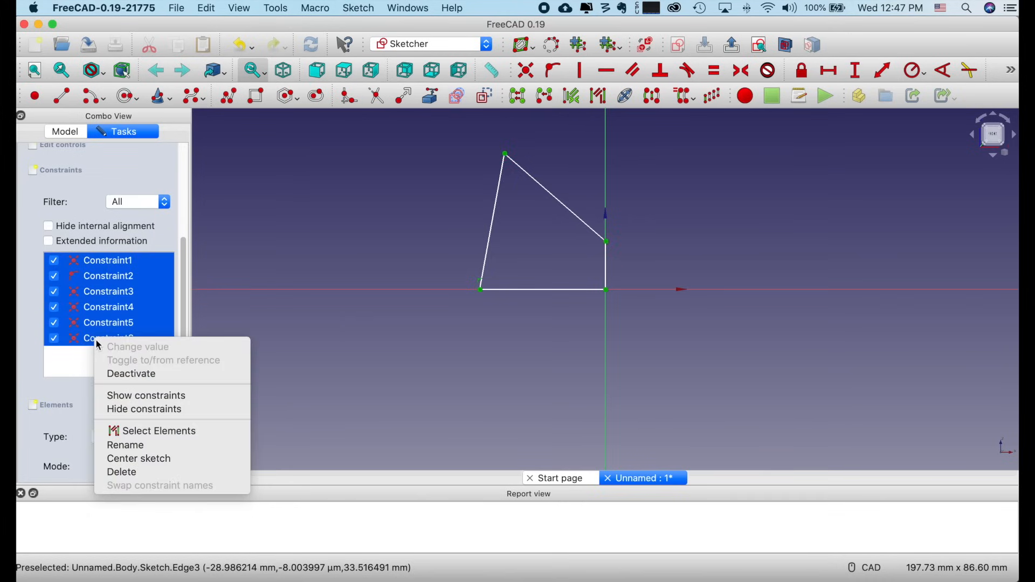
left_click(116, 474)
Step: Separate the profile's lines by pulling the base line's outer end below the horizontal axis and shifting the slanted line away from its neighbours
scroll(293, 250, "up", 8)
scroll(292, 249, "down", 8)
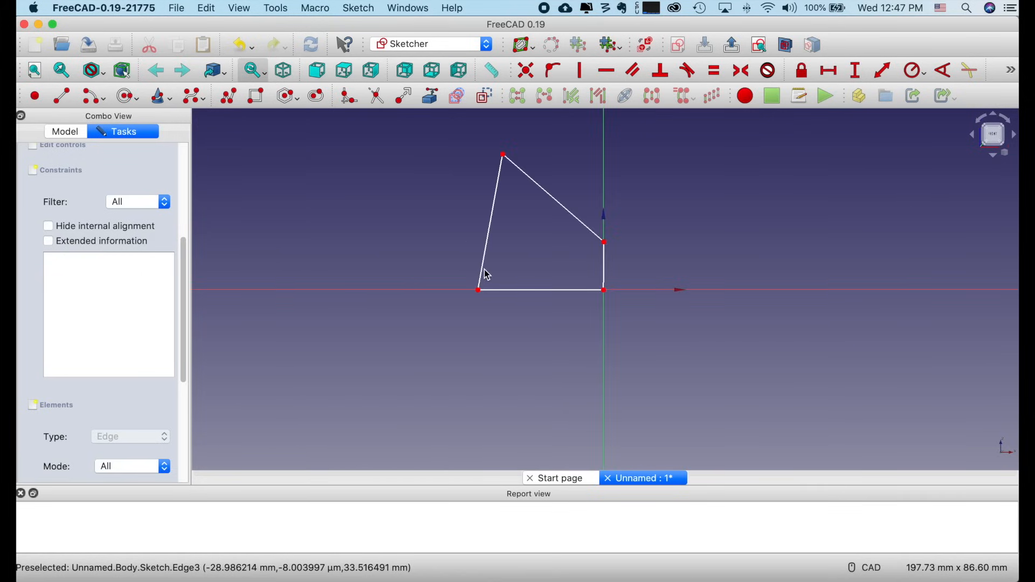
left_click_drag(478, 290, 495, 322)
mouse_move(507, 160)
left_mouse_down()
mouse_move(477, 159)
mouse_move(541, 164)
left_mouse_up()
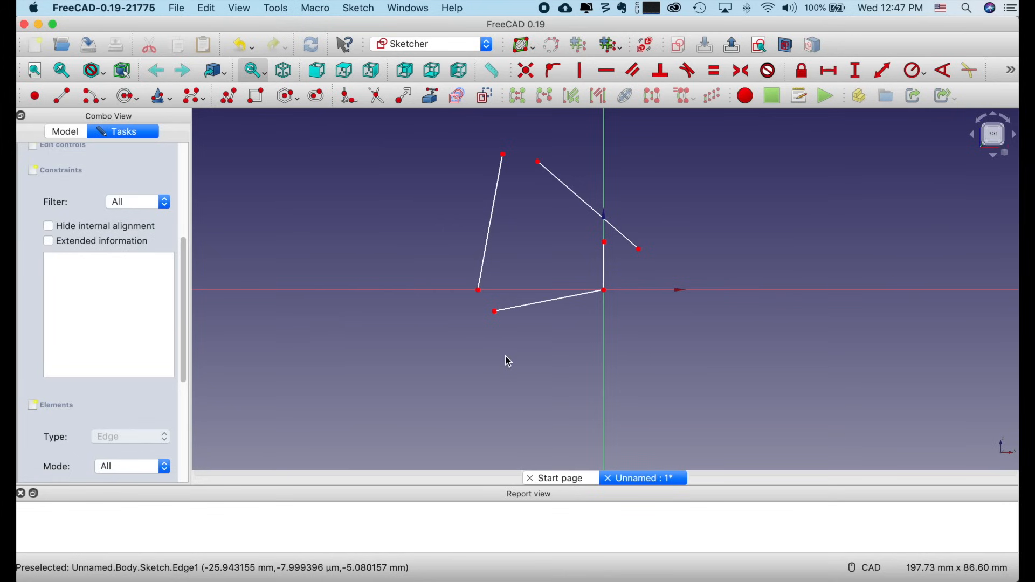
Step: Join the base line's loose end to the lower end of the tall line with a coincident constraint
left_click(479, 291)
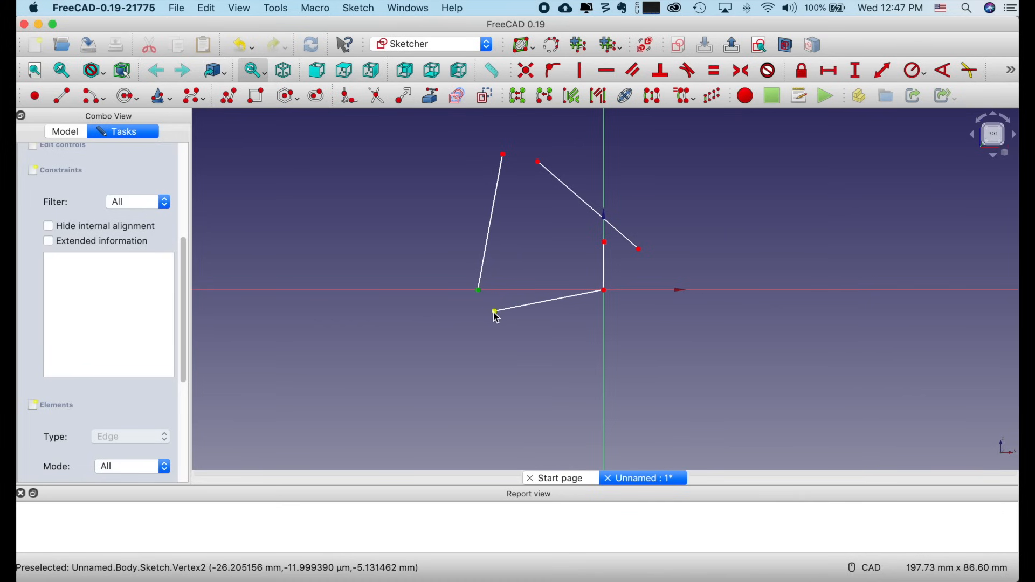
left_click(496, 313, "super")
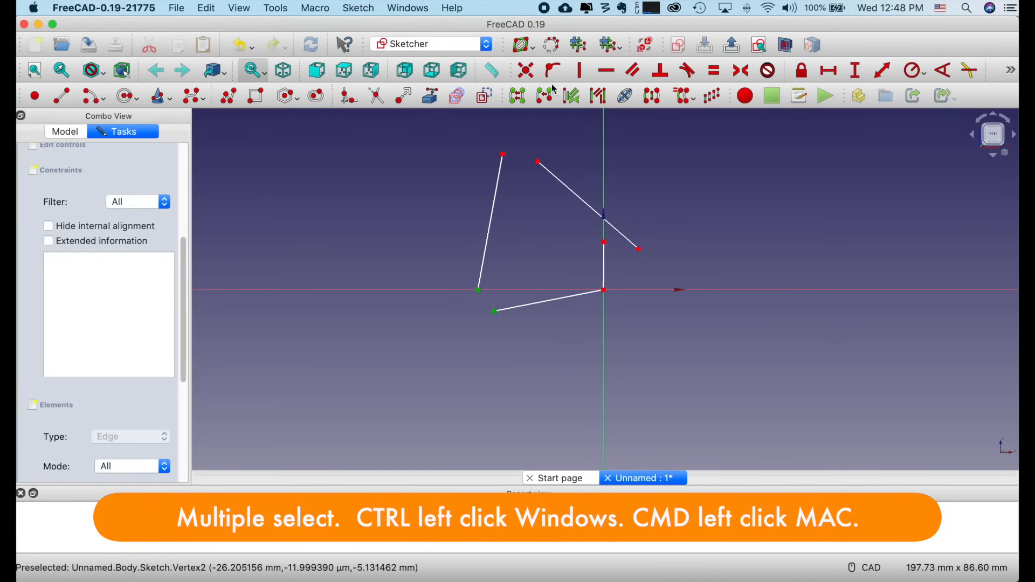
left_click(527, 71)
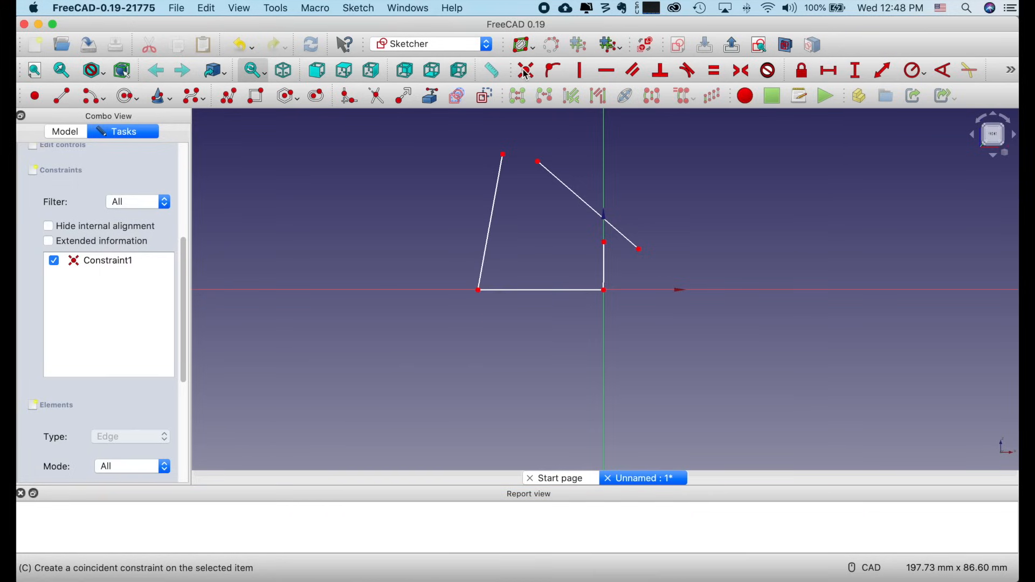
Step: Join the slanted line's upper end to the tall line's top and its lower end to the short line's upper end with coincident constraints
left_click(504, 156)
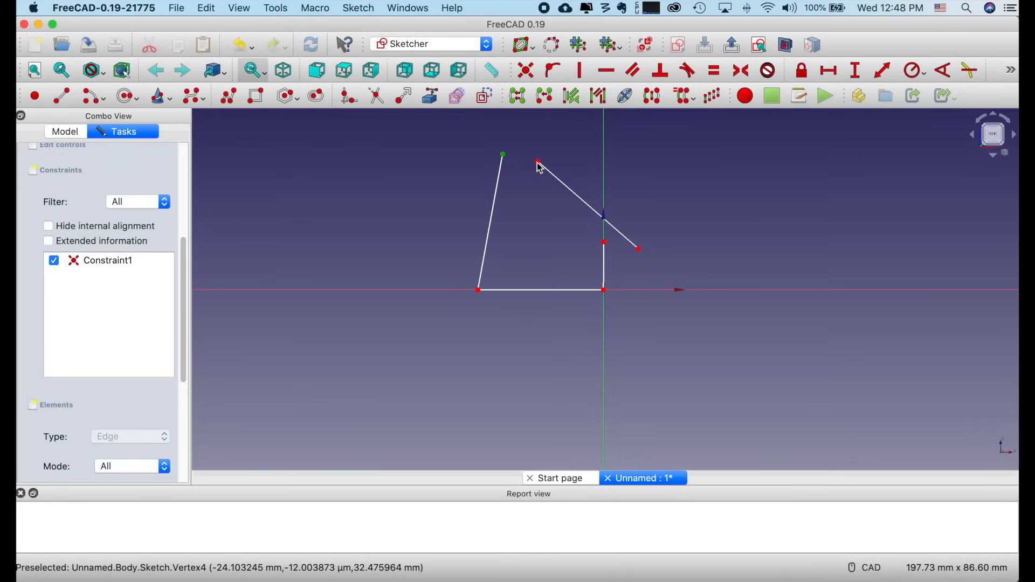
left_click(503, 156)
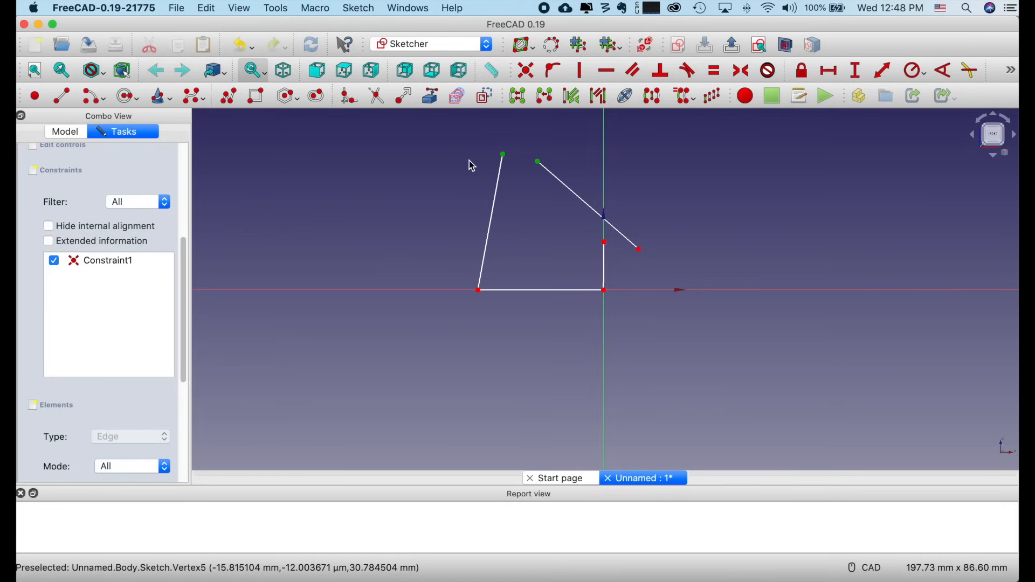
left_click(528, 73)
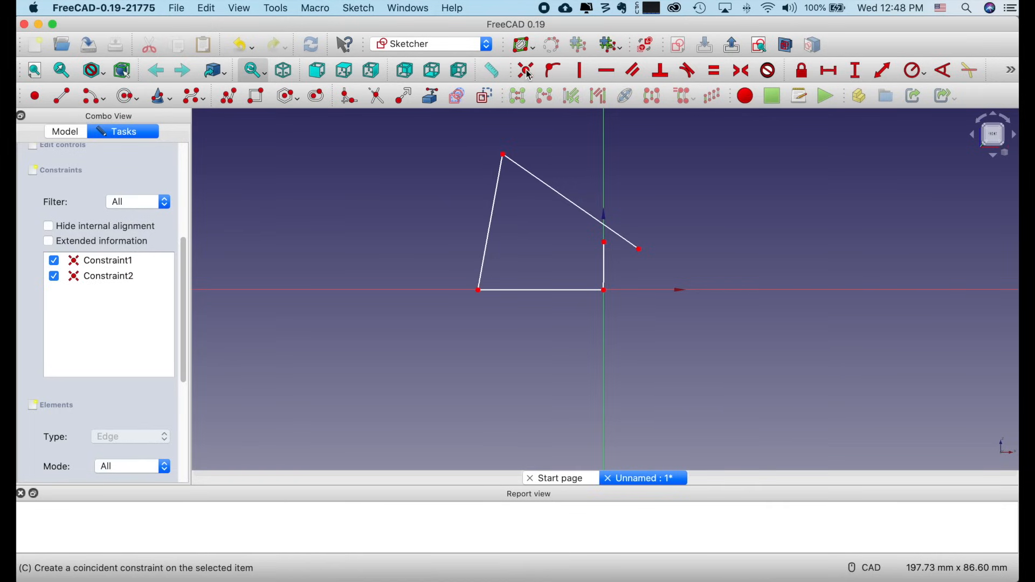
left_click(640, 251)
left_click(641, 252)
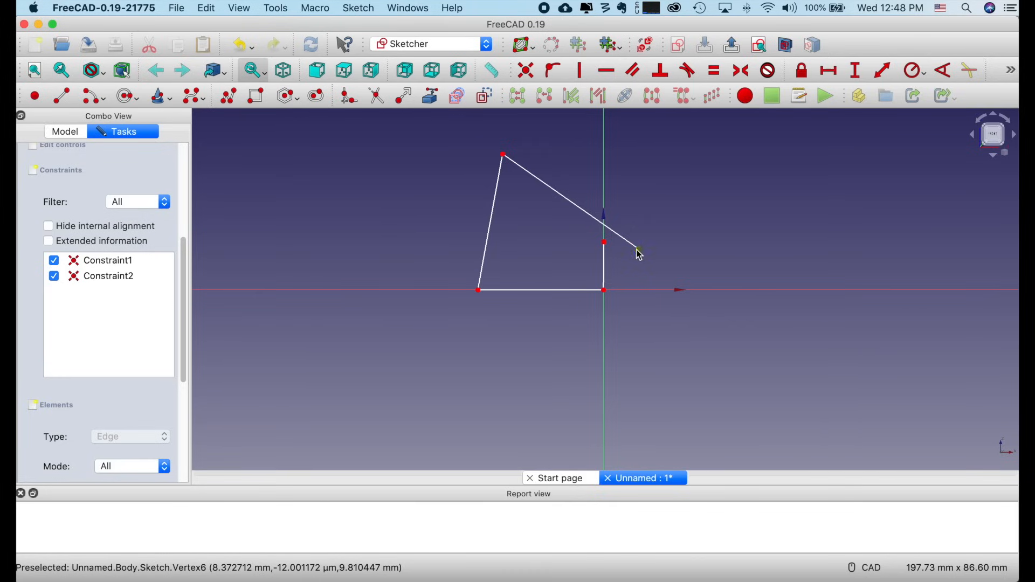
left_click(606, 244)
left_click(526, 70)
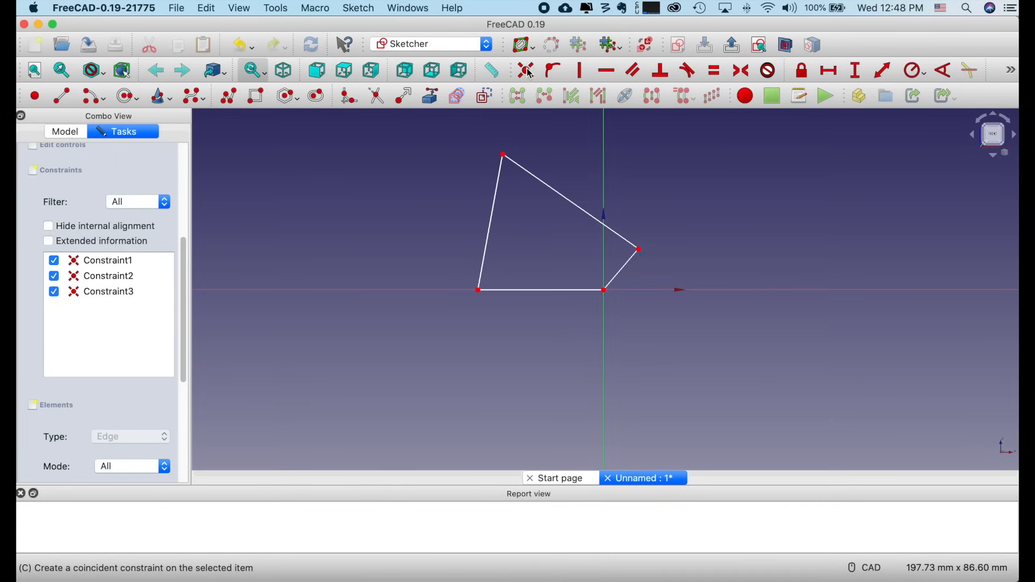
Step: Constrain the short line to vertical and join its lower end to the base line's near end with a coincident constraint
left_click(629, 273)
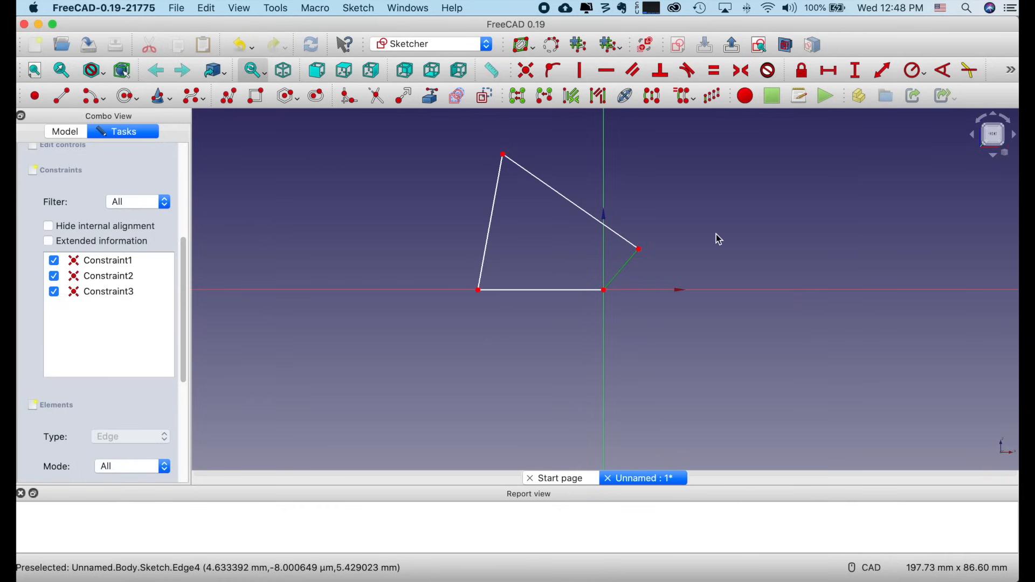
left_click(582, 73)
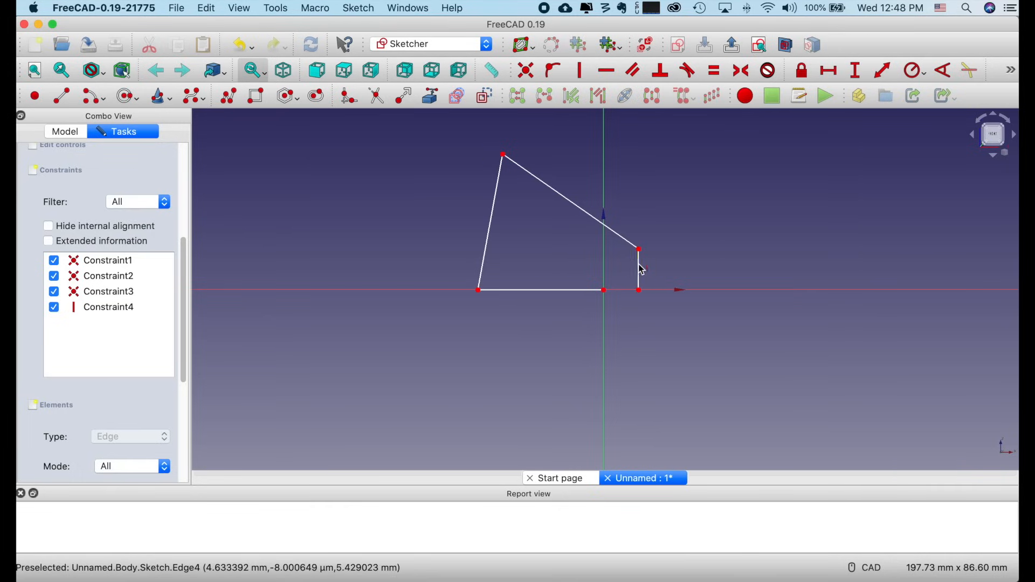
left_click(641, 291)
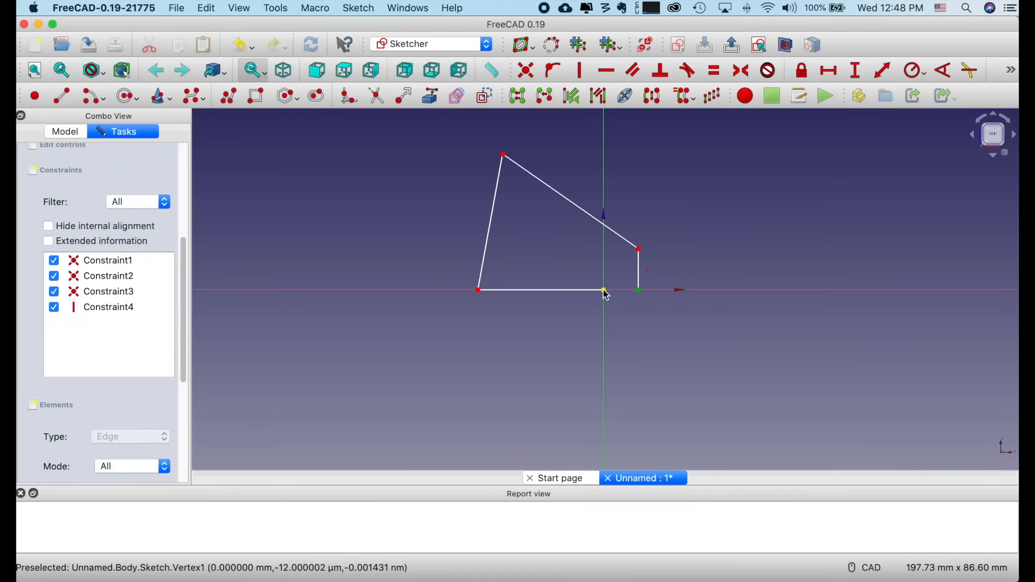
left_click(605, 291)
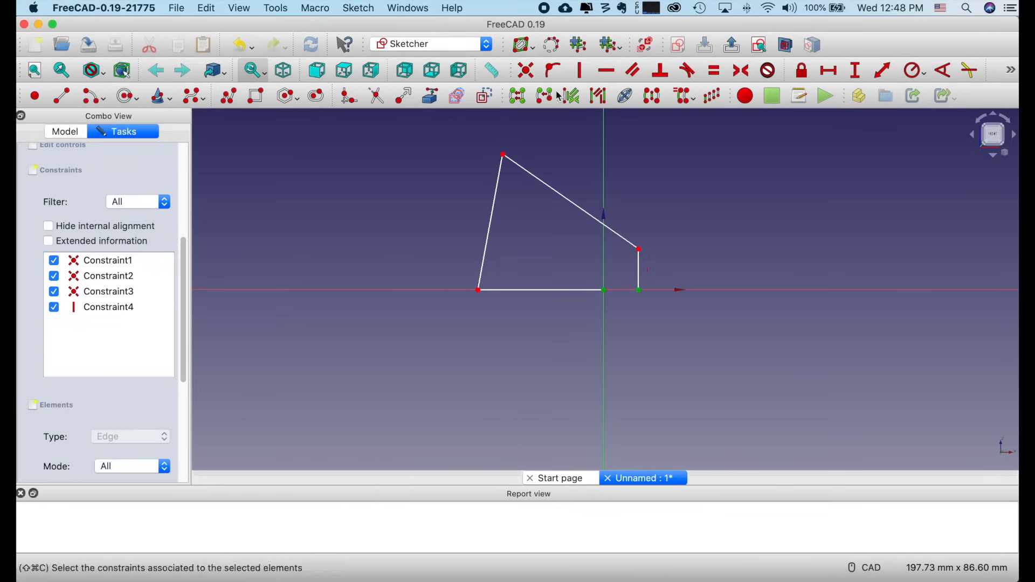
left_click(529, 71)
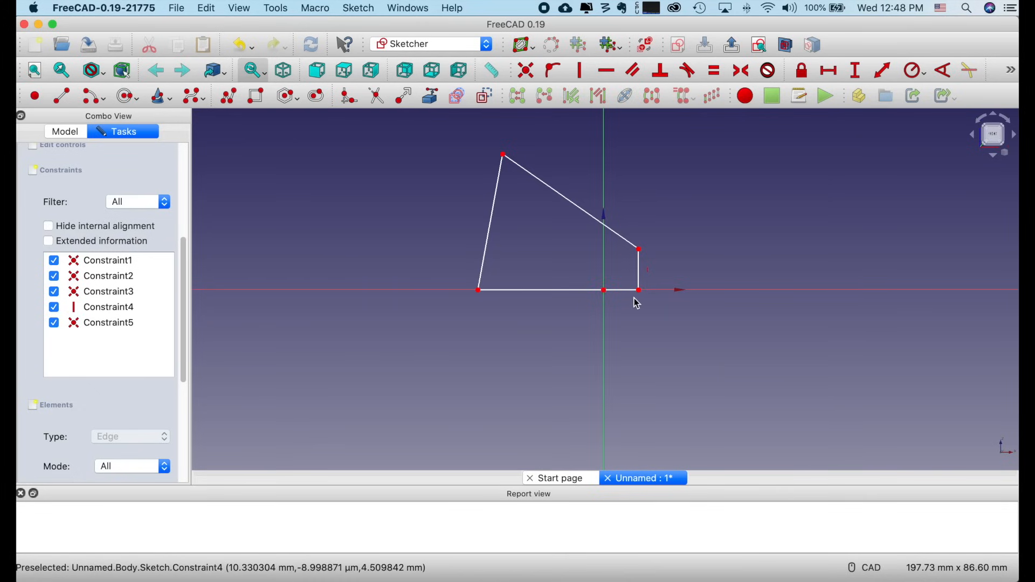
Step: Reshape the closed profile by pulling its base below the horizontal axis and shifting the slanted edge slightly up and left
left_click_drag(605, 294, 611, 321)
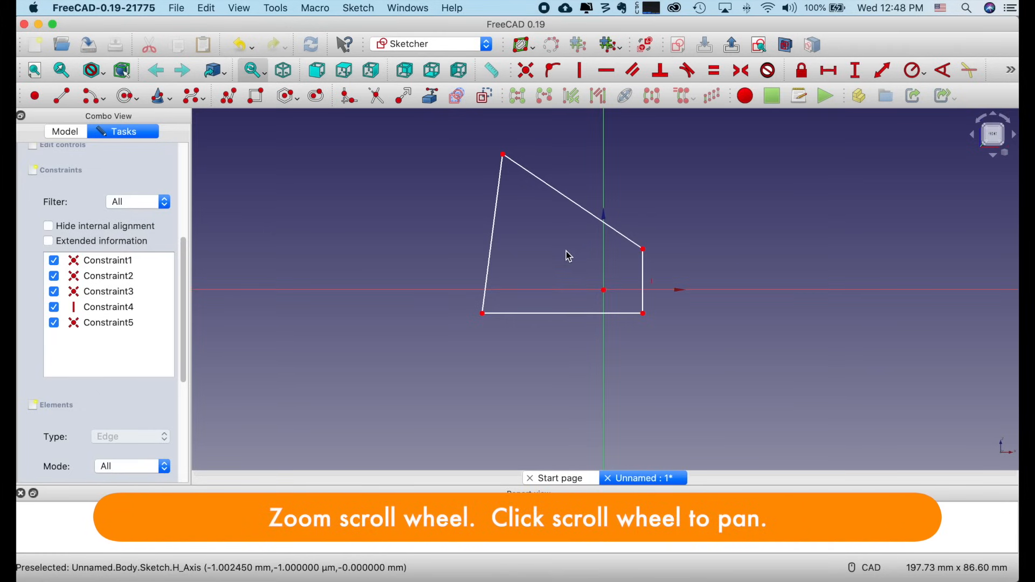
mouse_move(577, 207)
left_mouse_down()
mouse_move(606, 173)
mouse_move(573, 204)
mouse_move(539, 191)
mouse_move(581, 194)
mouse_move(564, 195)
left_mouse_up()
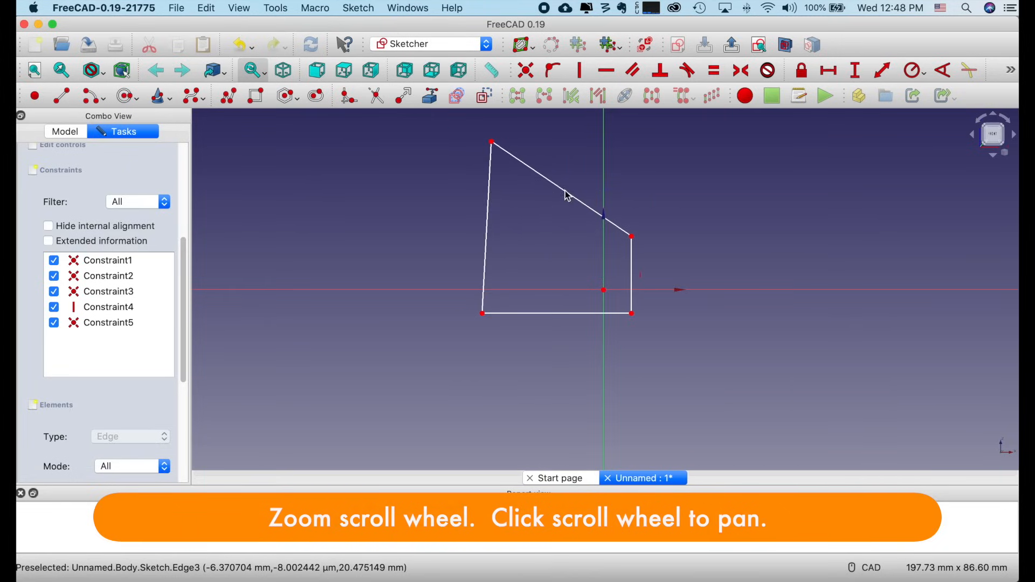
scroll(565, 232, "up", 2)
scroll(564, 232, "down", 4)
scroll(564, 232, "up", 2)
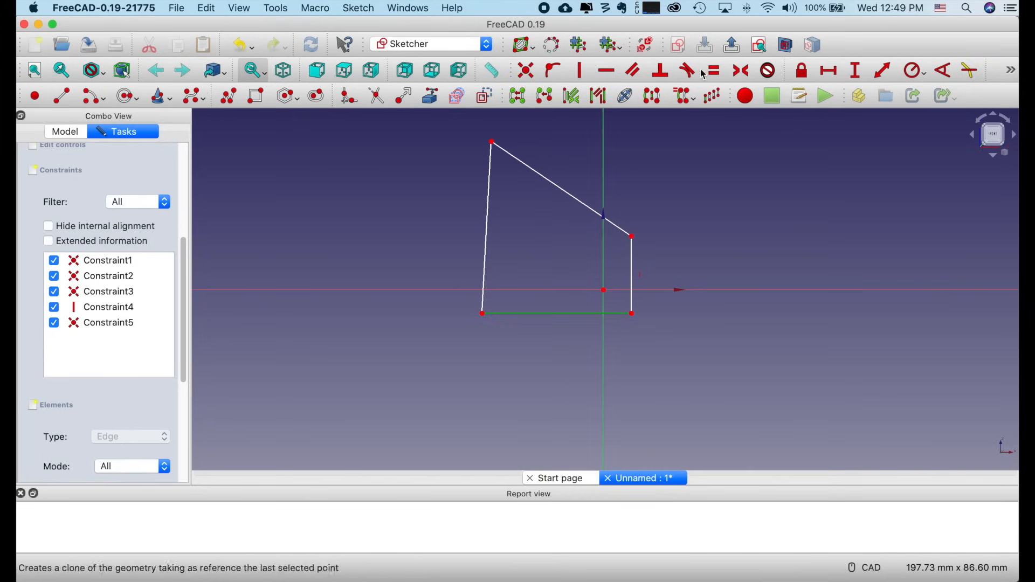
Step: Add a 40 mm horizontal distance to the base line and a 70 mm vertical distance to the tall line
left_click(830, 71)
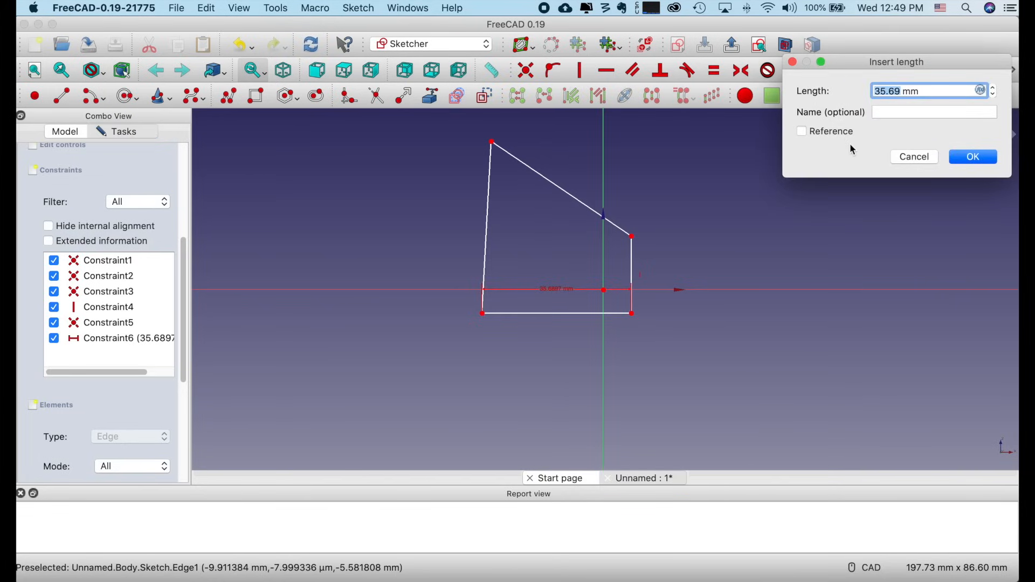
type("40")
key("Return")
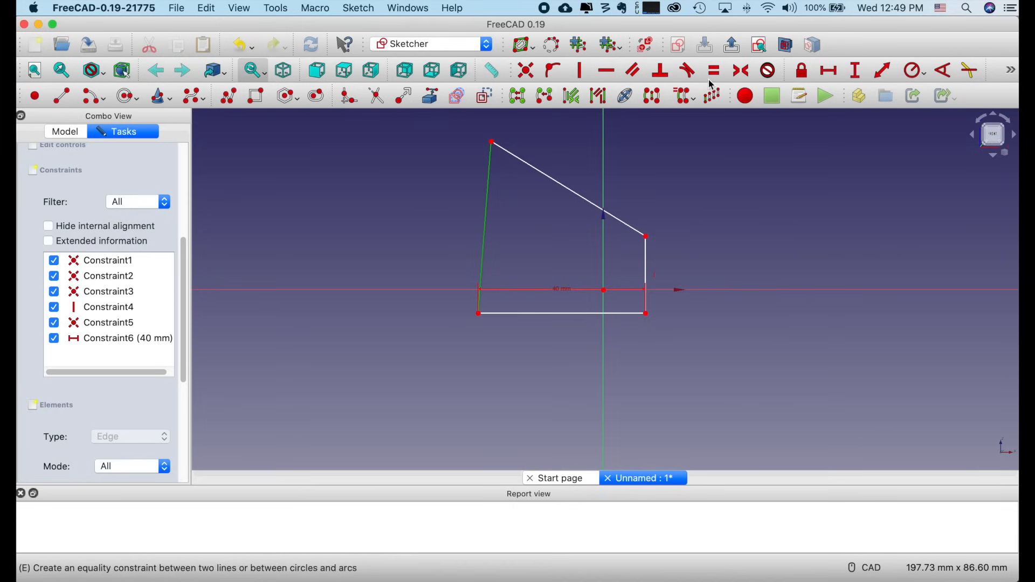
left_click(857, 70)
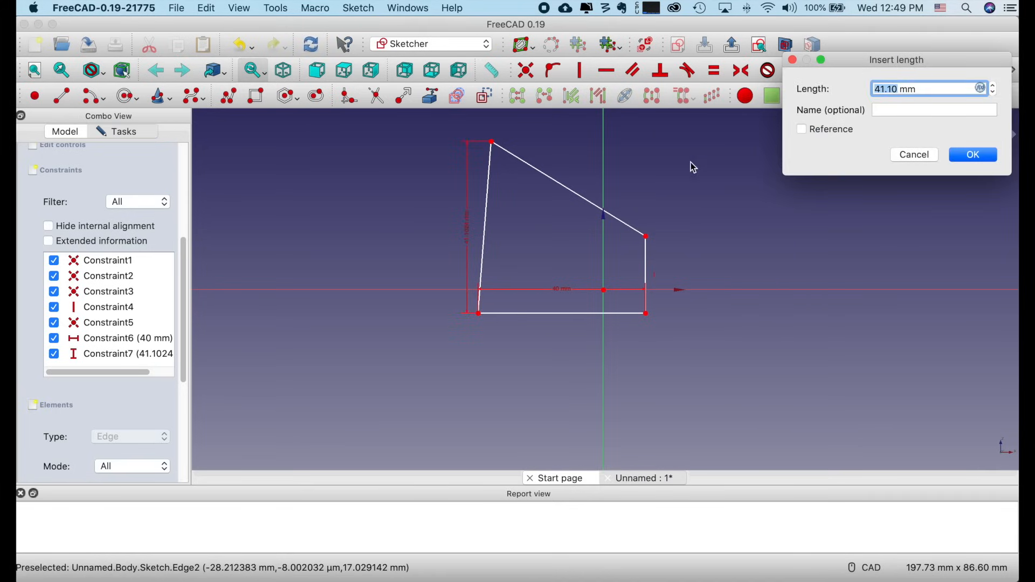
type("70")
key("Return")
Step: Examine the sketch at different zoom levels and from a tilted angle, ending face-on with the whole profile in view
scroll(756, 253, "down", 5)
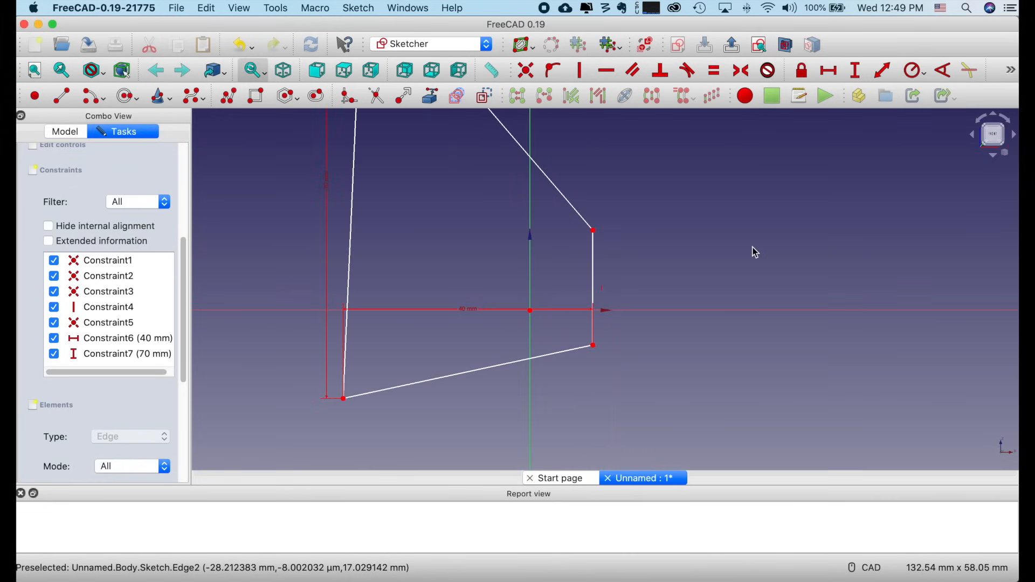
scroll(756, 254, "down", 5)
mouse_move(753, 247)
right_mouse_down("shift")
mouse_move(711, 283)
mouse_move(739, 255)
mouse_move(618, 300)
mouse_move(556, 343)
right_mouse_up("shift")
scroll(732, 248, "down", 10)
scroll(556, 342, "down", 5)
scroll(557, 342, "up", 20)
scroll(561, 345, "down", 8)
scroll(561, 345, "up", 3)
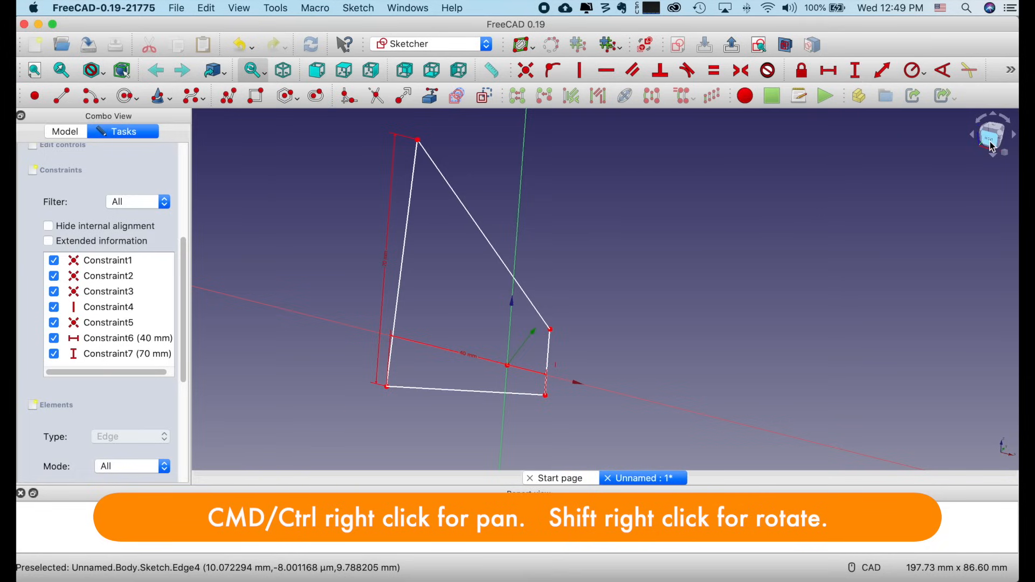
left_click(994, 147)
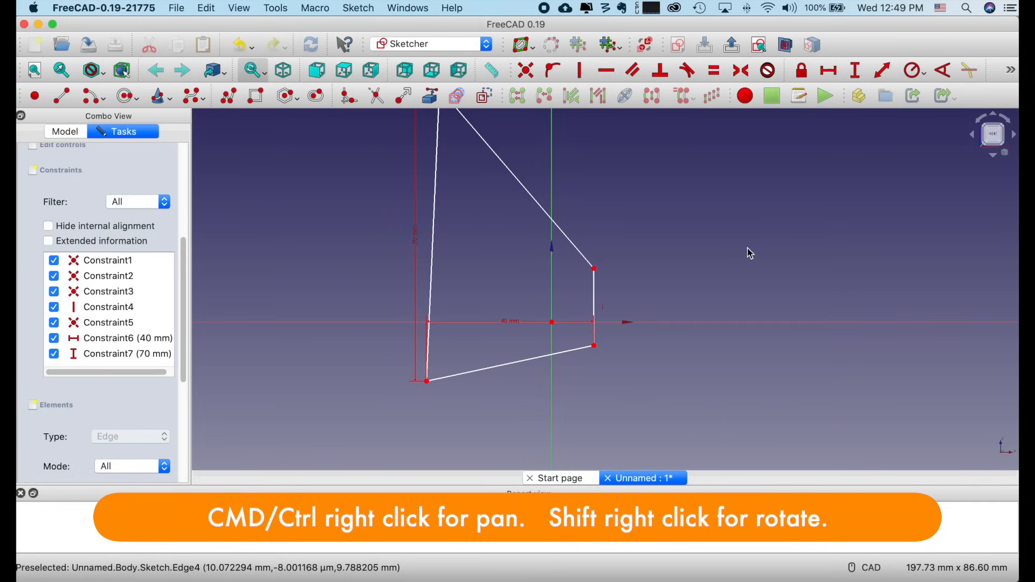
right_click_drag(664, 202, 713, 247, "ctrl")
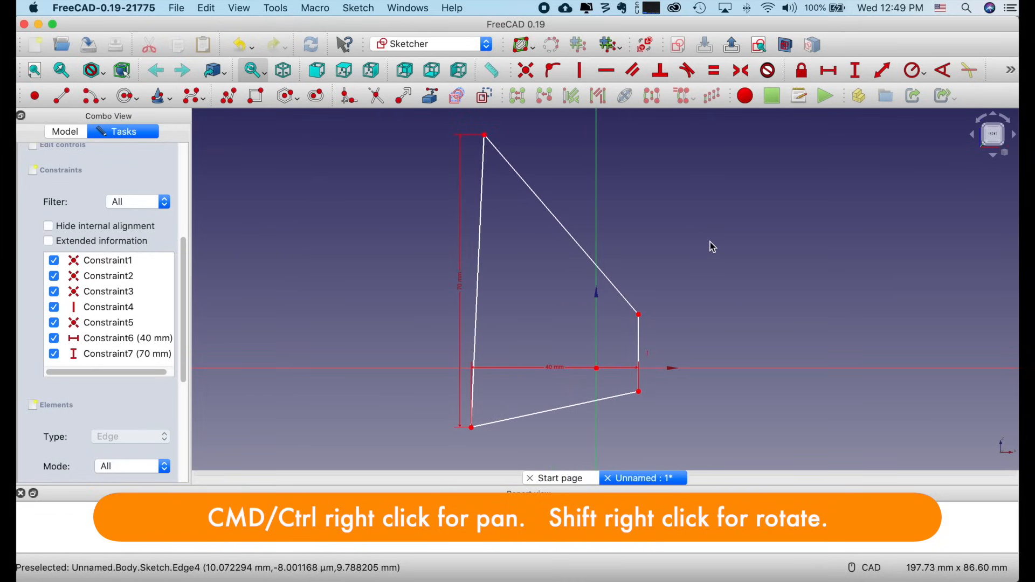
Step: Constrain the base line to horizontal and set the short side's vertical distance to 20 mm
left_click(562, 408)
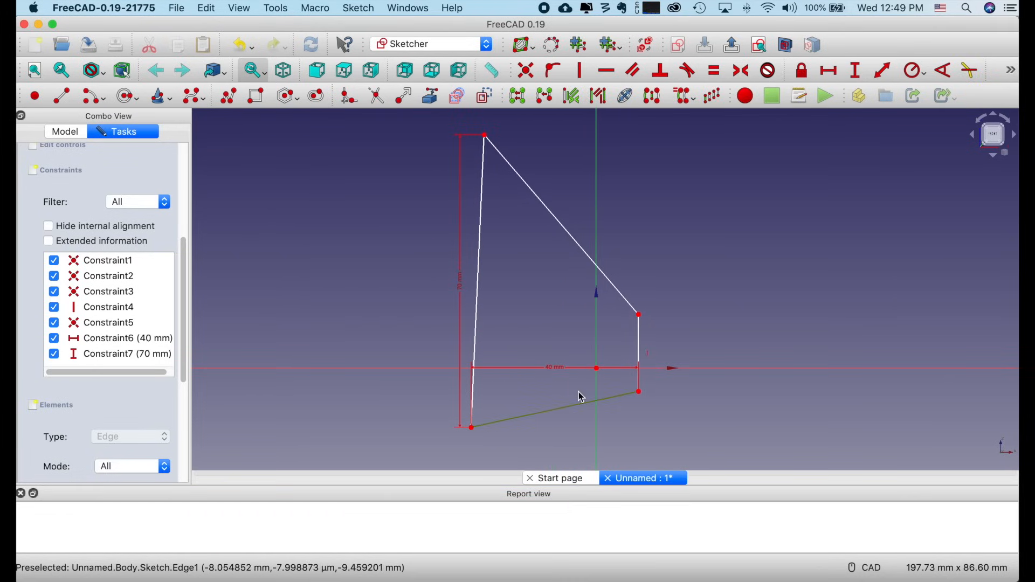
left_click(606, 74)
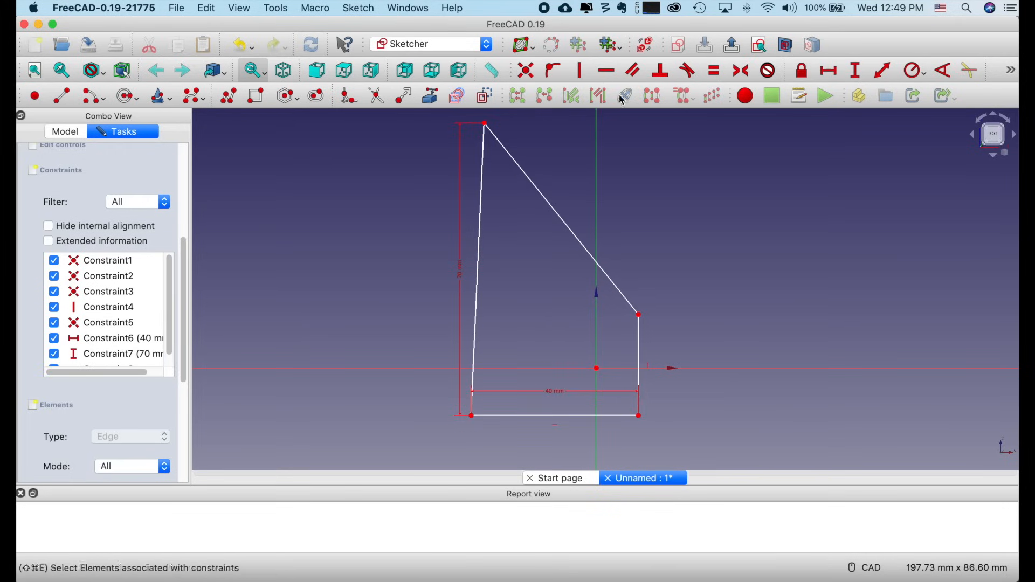
left_click(642, 357)
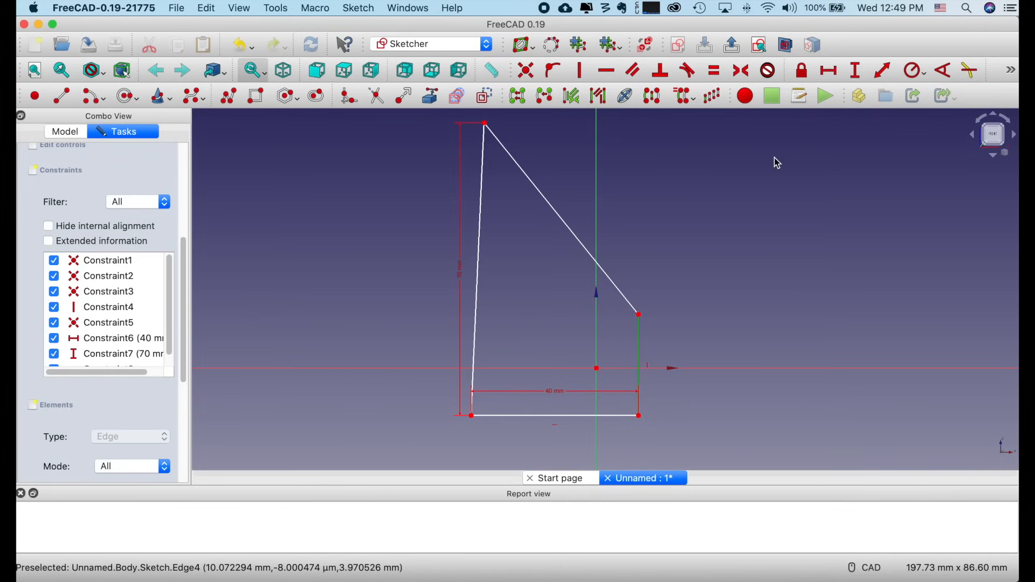
left_click(856, 71)
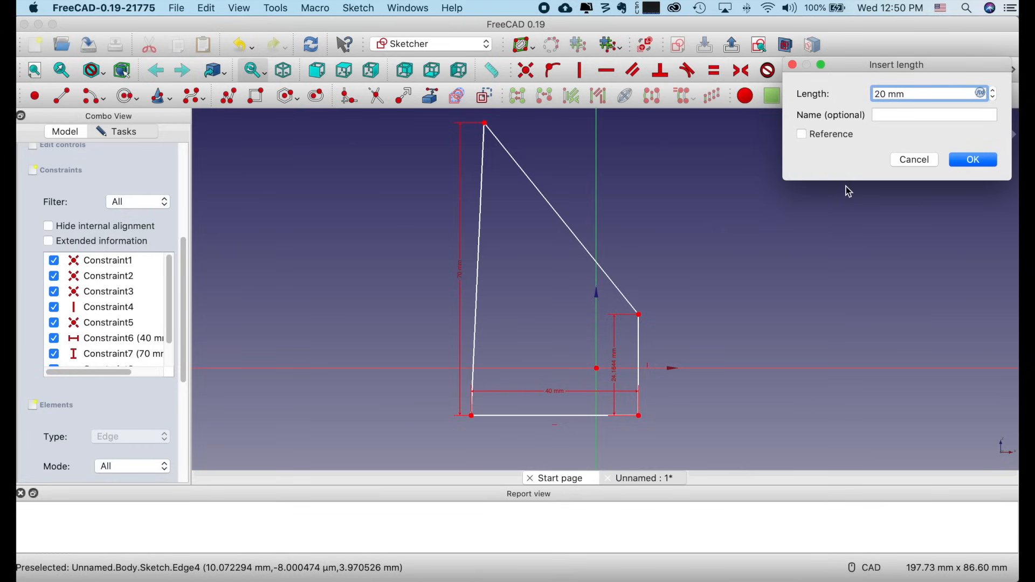
key("Return")
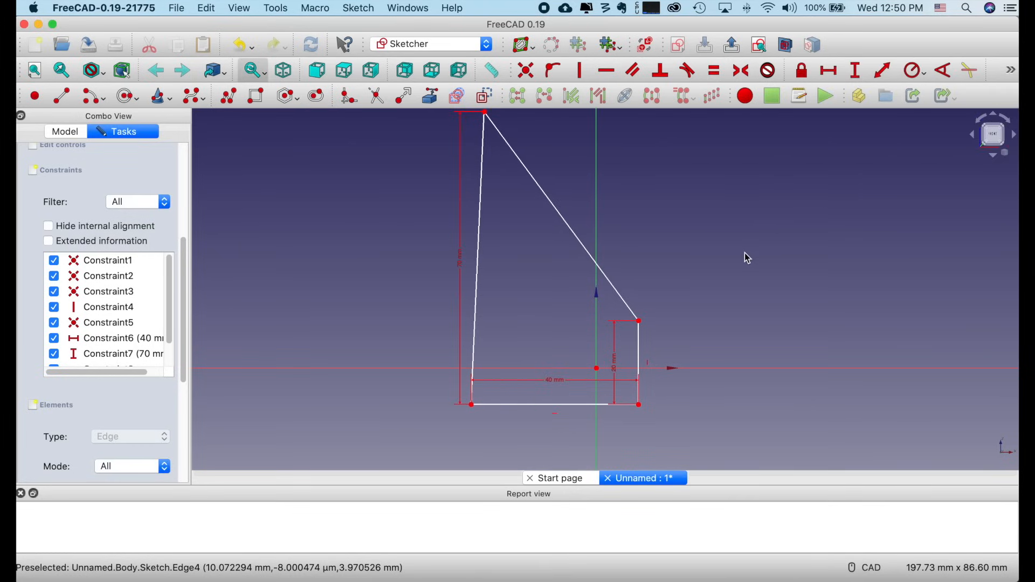
Step: Shift the profile down and right by its slanted edge, and constrain the tall side to vertical
mouse_move(584, 250)
left_mouse_down()
mouse_move(557, 273)
mouse_move(679, 259)
mouse_move(499, 280)
mouse_move(568, 242)
mouse_move(605, 291)
mouse_move(614, 274)
left_mouse_up()
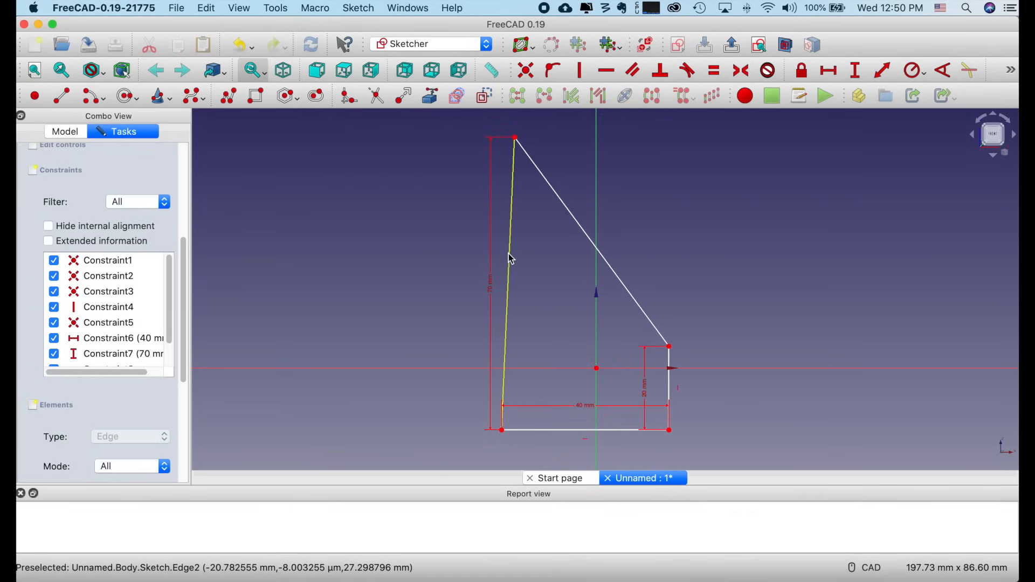
left_click(583, 75)
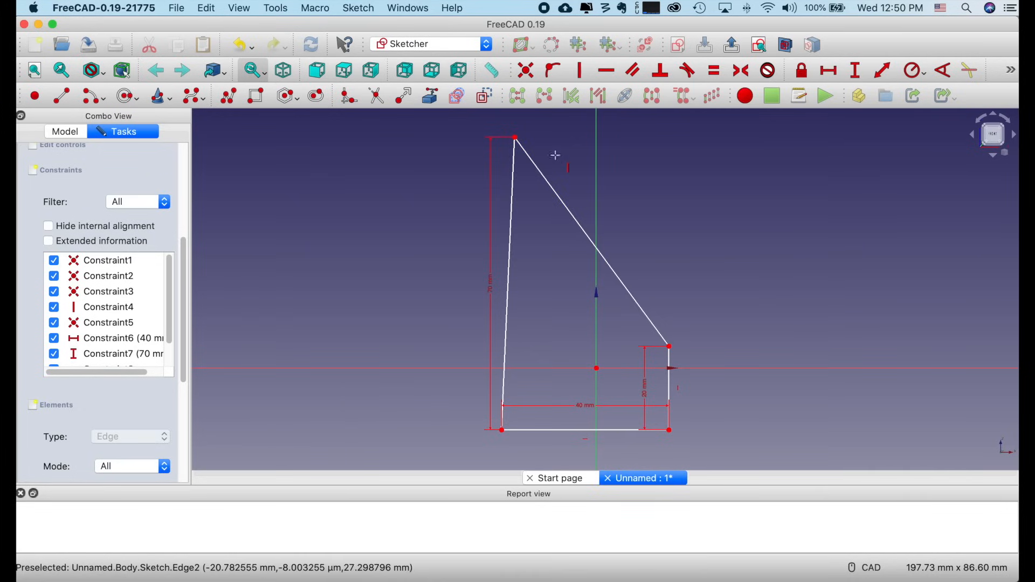
left_click(514, 245)
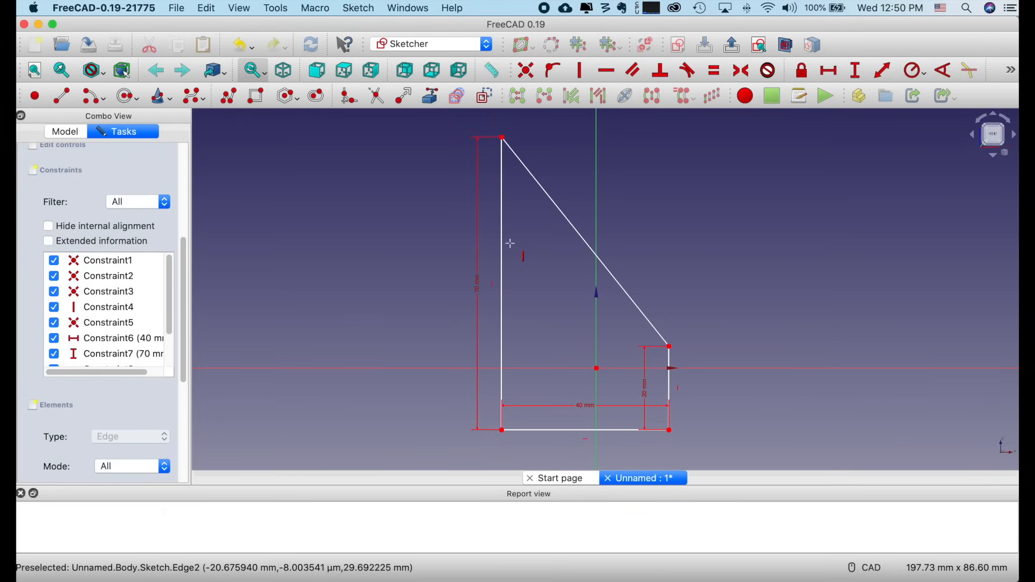
Step: Pull the profile slightly upward by its tall side and fix its lower right corner to the origin with a coincident constraint
mouse_move(504, 263)
left_mouse_down()
mouse_move(495, 246)
mouse_move(469, 257)
mouse_move(504, 252)
mouse_move(473, 249)
mouse_move(489, 234)
mouse_move(511, 254)
mouse_move(502, 245)
left_mouse_up()
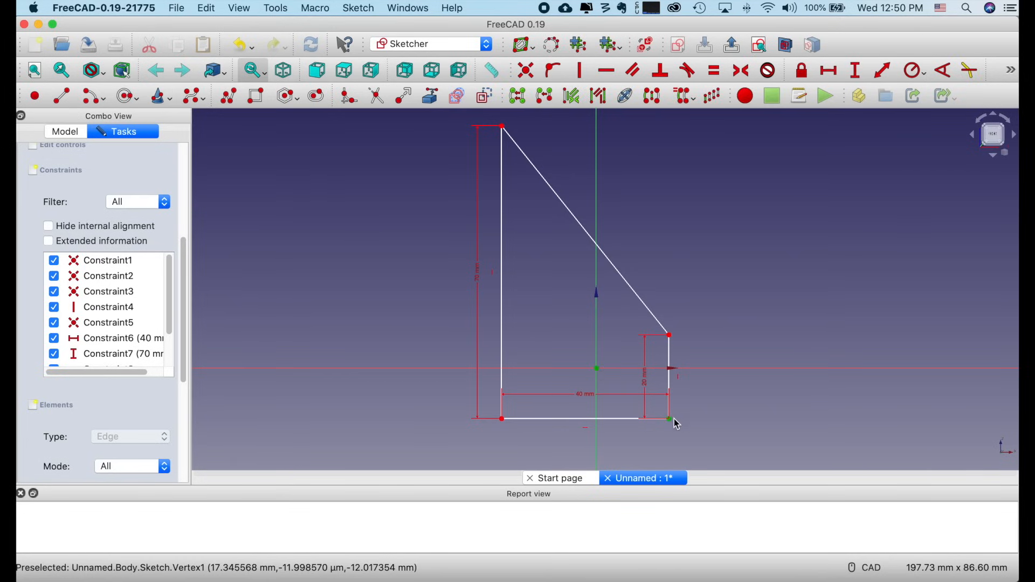
left_click(531, 73)
Step: Move the 40 mm dimension below the base line and the 20 mm dimension outside the short side
scroll(656, 218, "down", 4)
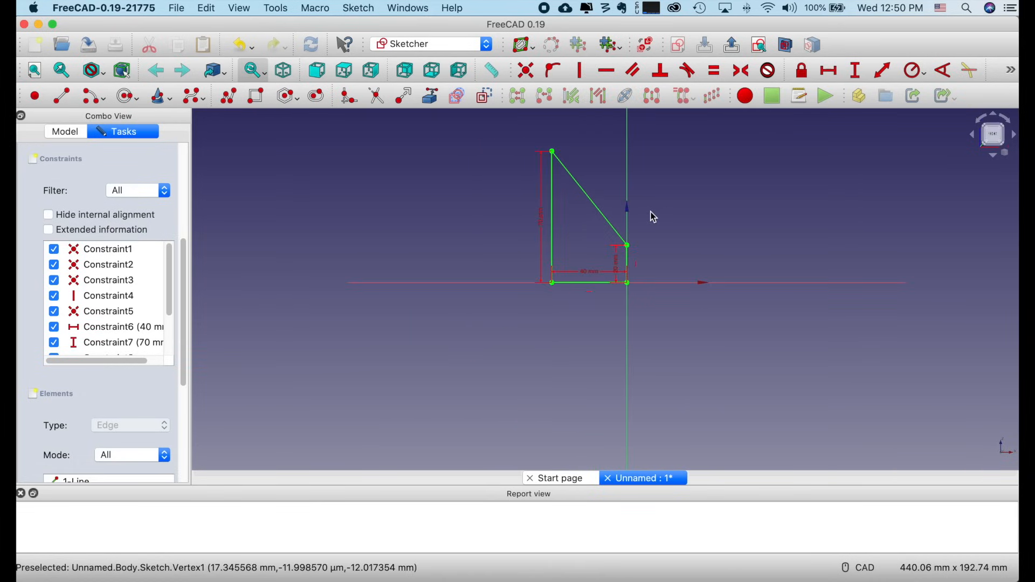
scroll(656, 218, "down", 2)
middle_click_drag(652, 212, 613, 370)
scroll(614, 373, "up", 4)
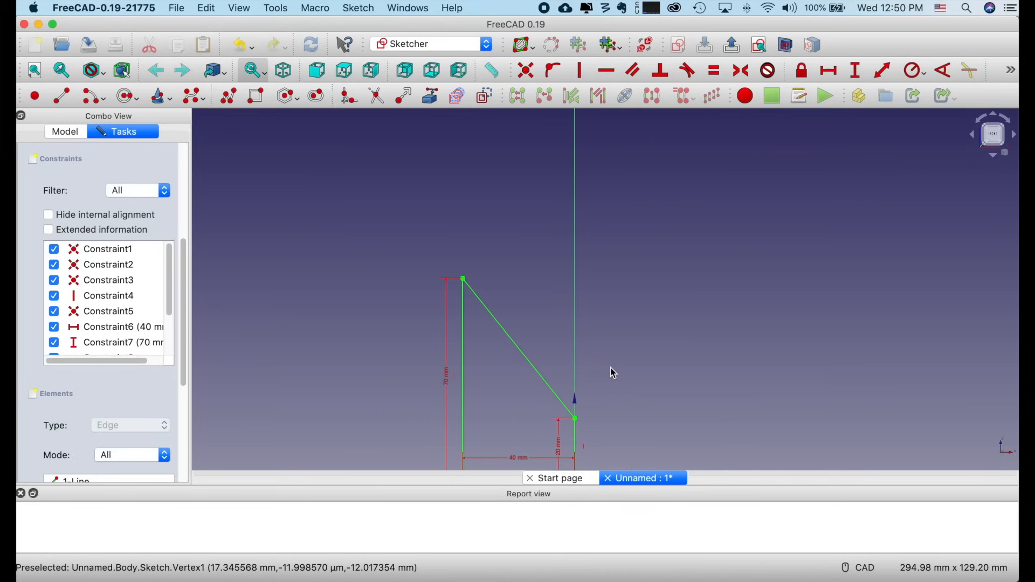
scroll(615, 373, "down", 2)
middle_click_drag(585, 363, 619, 256)
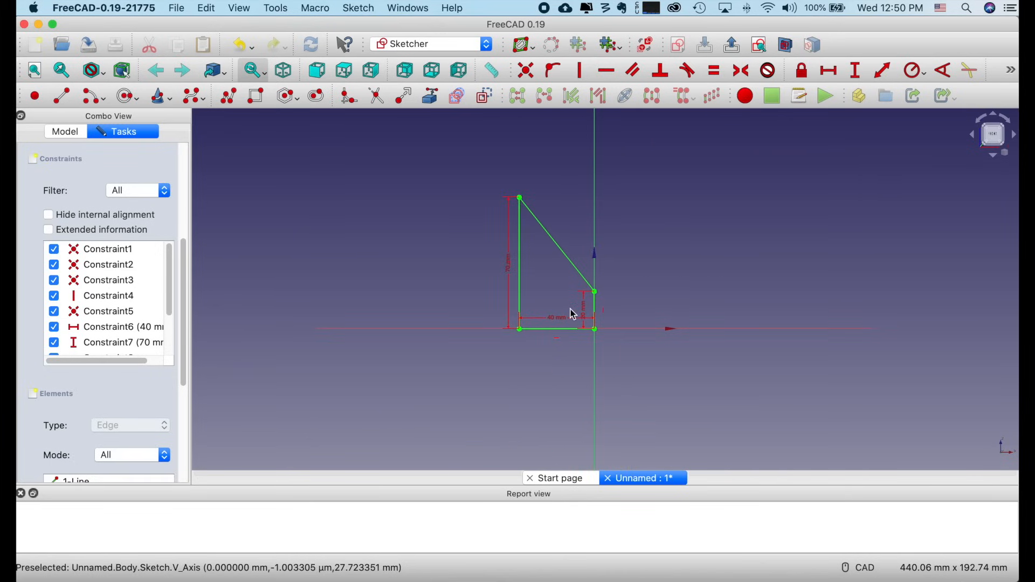
scroll(561, 302, "up", 4)
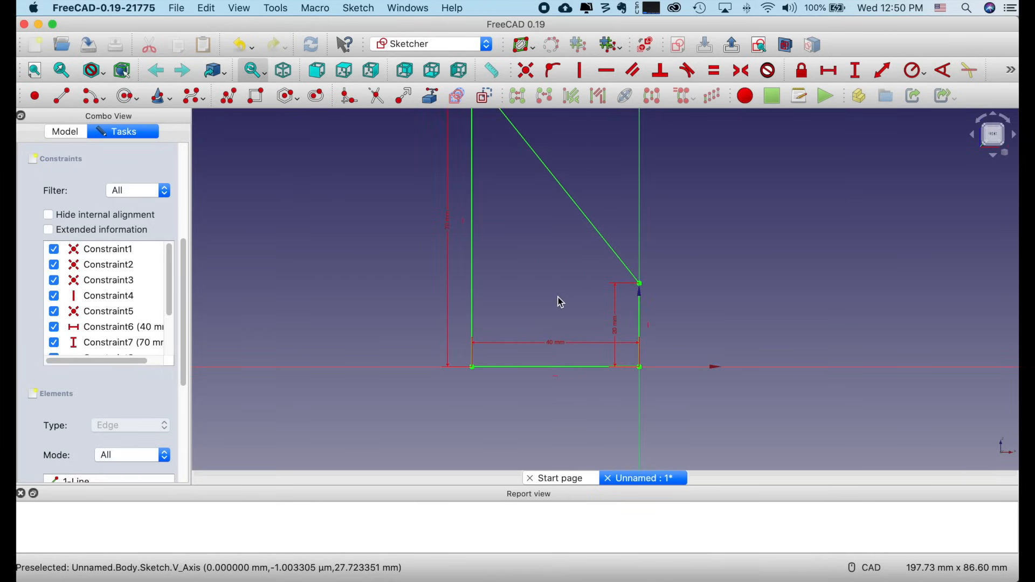
middle_click_drag(555, 280, 564, 338)
left_click_drag(568, 411, 575, 452)
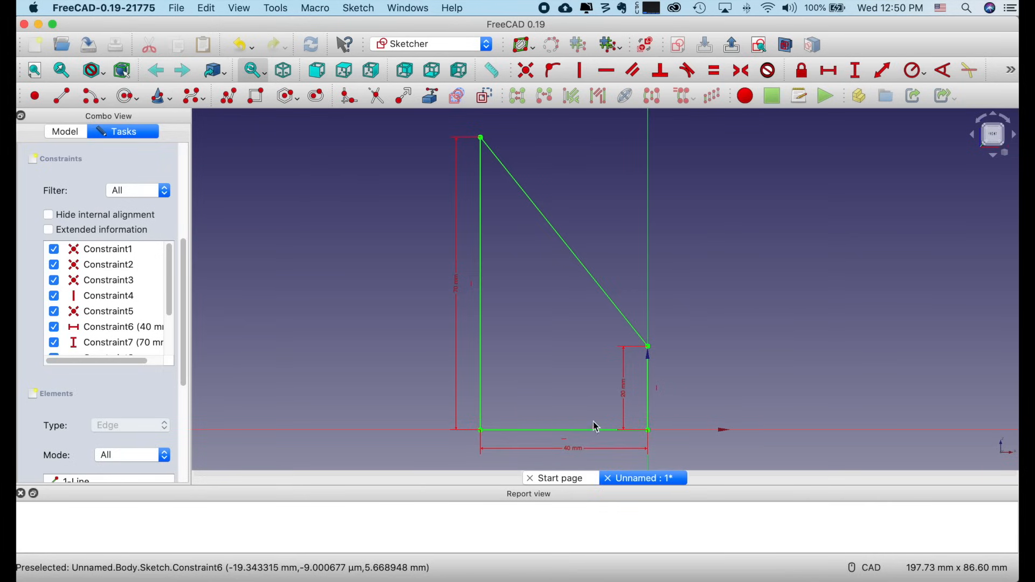
left_click_drag(624, 398, 704, 387)
left_click_drag(473, 288, 478, 292)
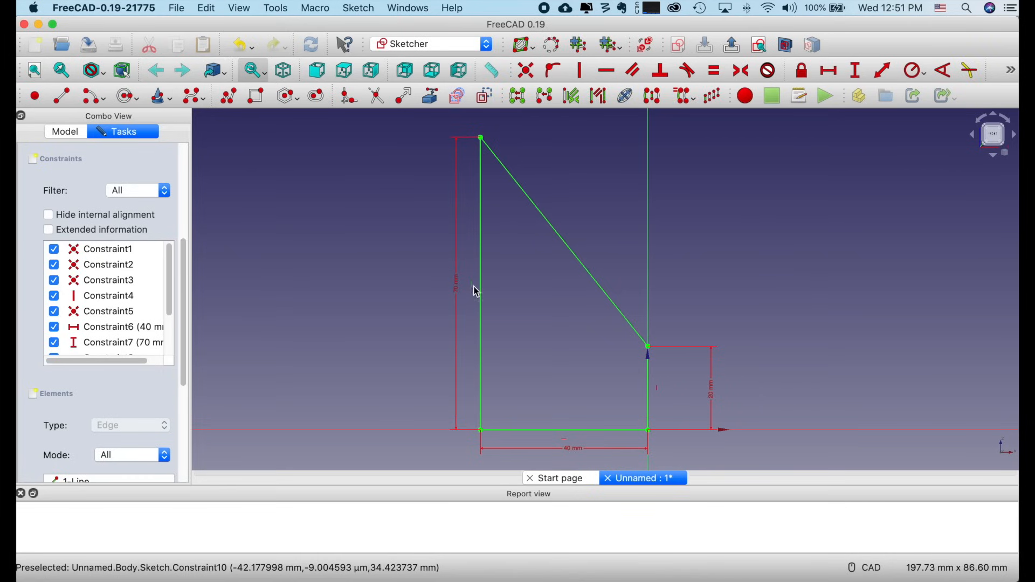
Step: Review the sketch's constraint list, its line elements and the solver status
left_click(658, 389)
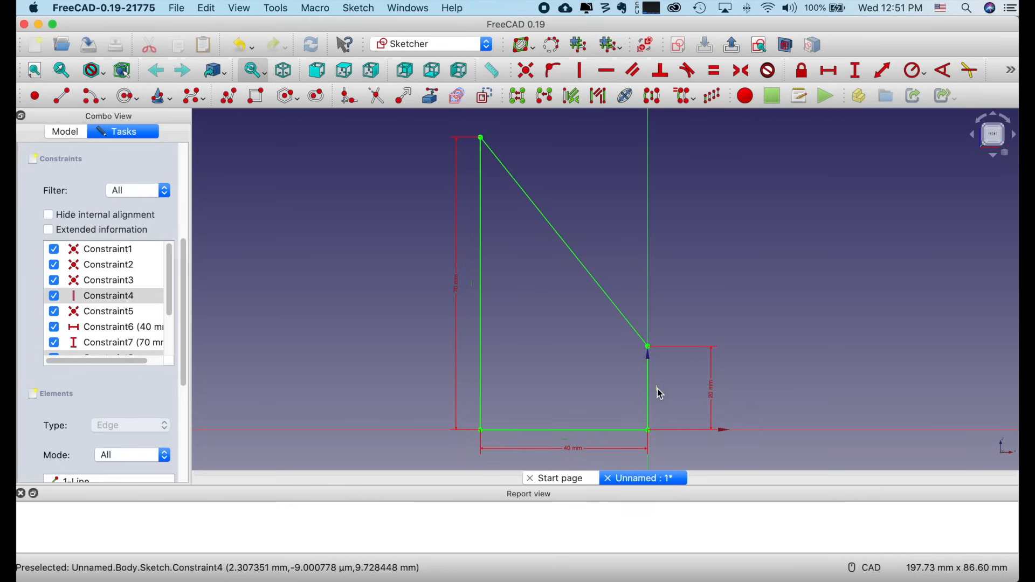
left_click(731, 271)
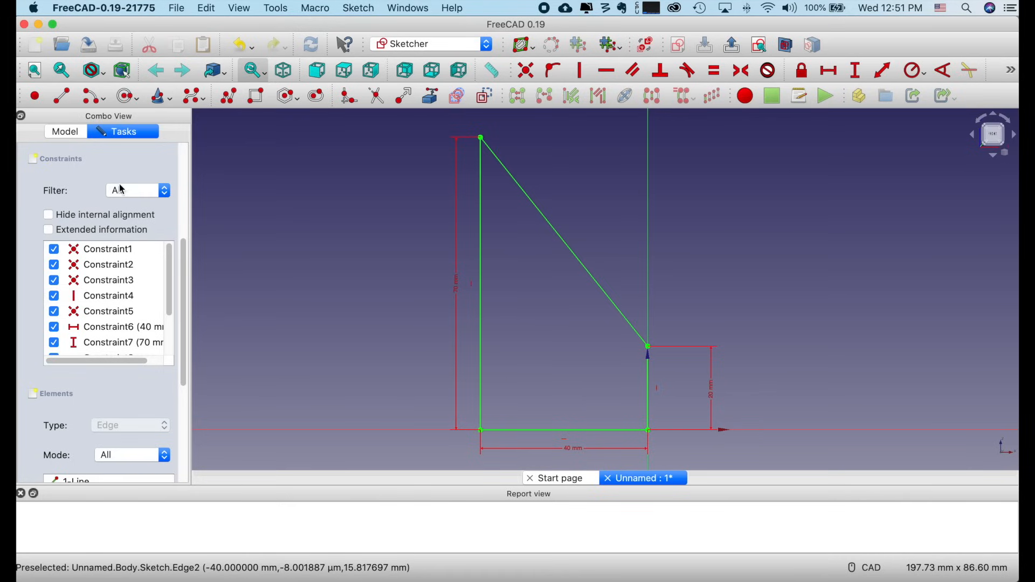
left_click(75, 135)
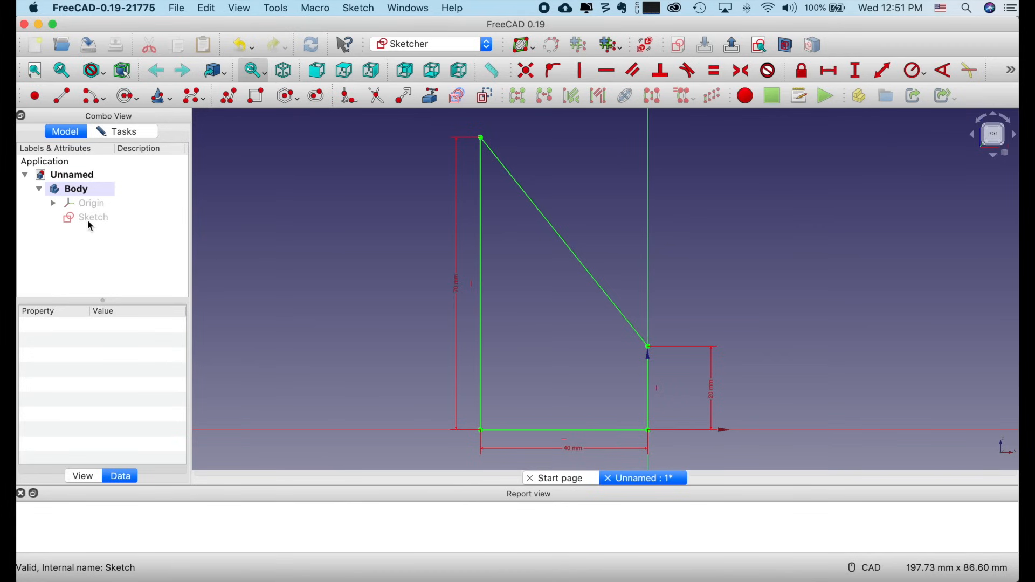
left_click(137, 132)
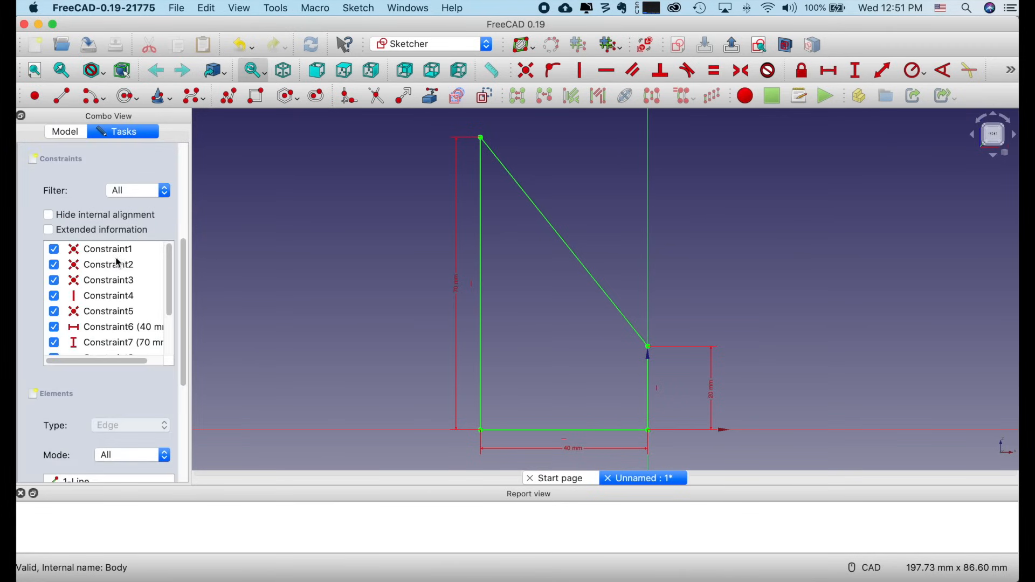
scroll(118, 262, "up", 5)
scroll(115, 256, "down", 5)
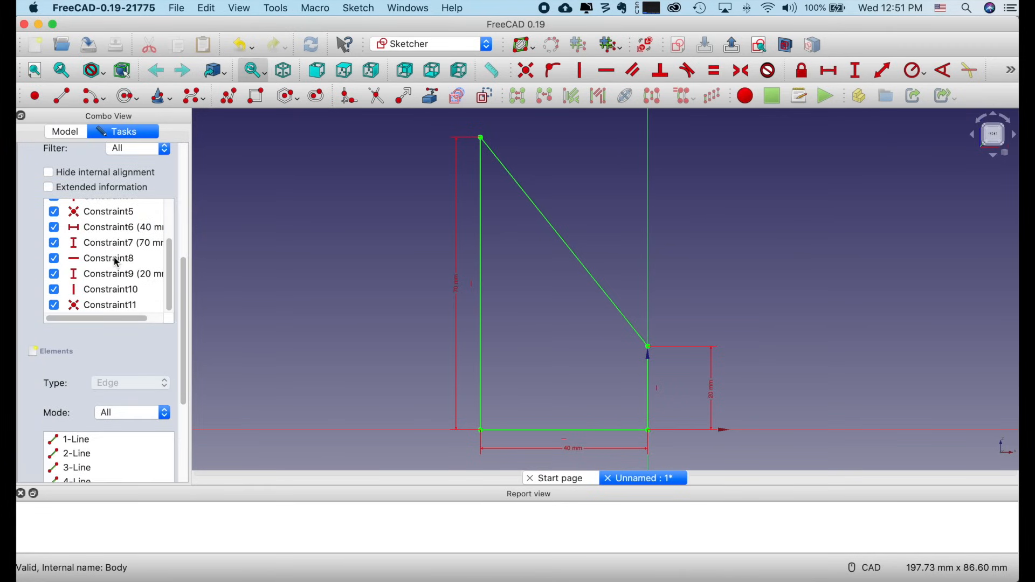
left_click_drag(172, 245, 174, 189)
scroll(110, 328, "down", 5)
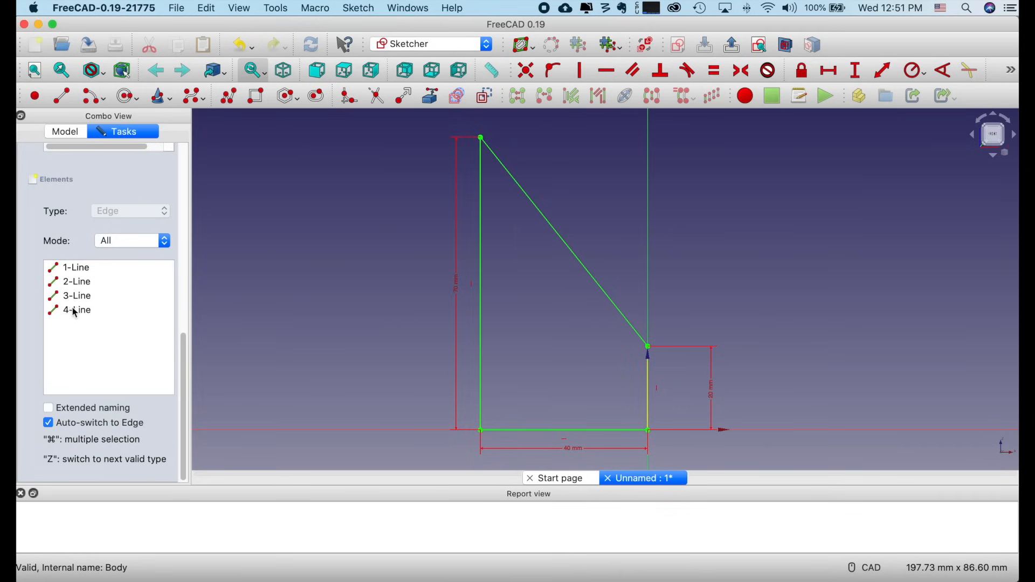
scroll(106, 277, "up", 5)
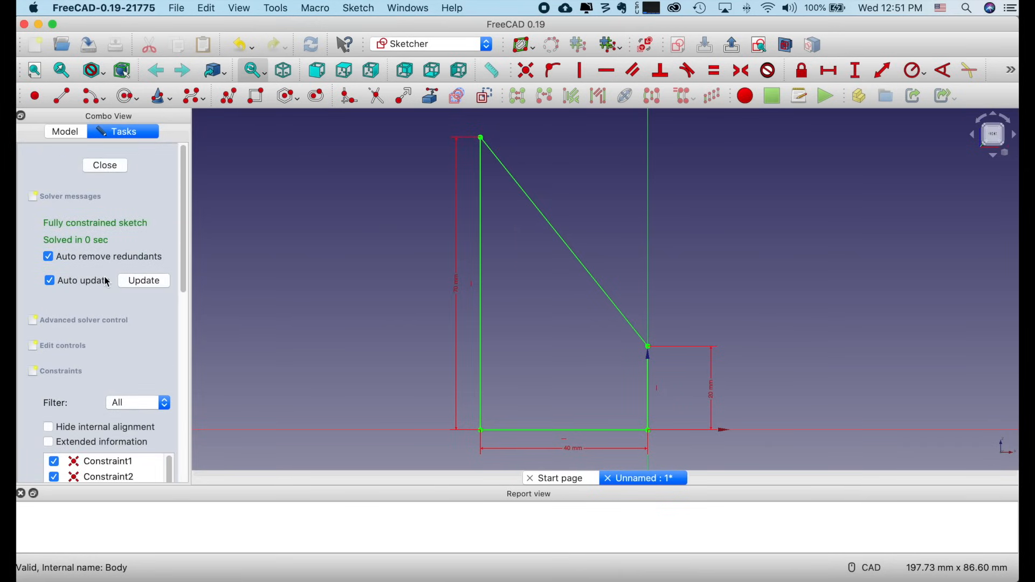
Step: Close the sketch and return to the Part Design view of the body
left_click(107, 166)
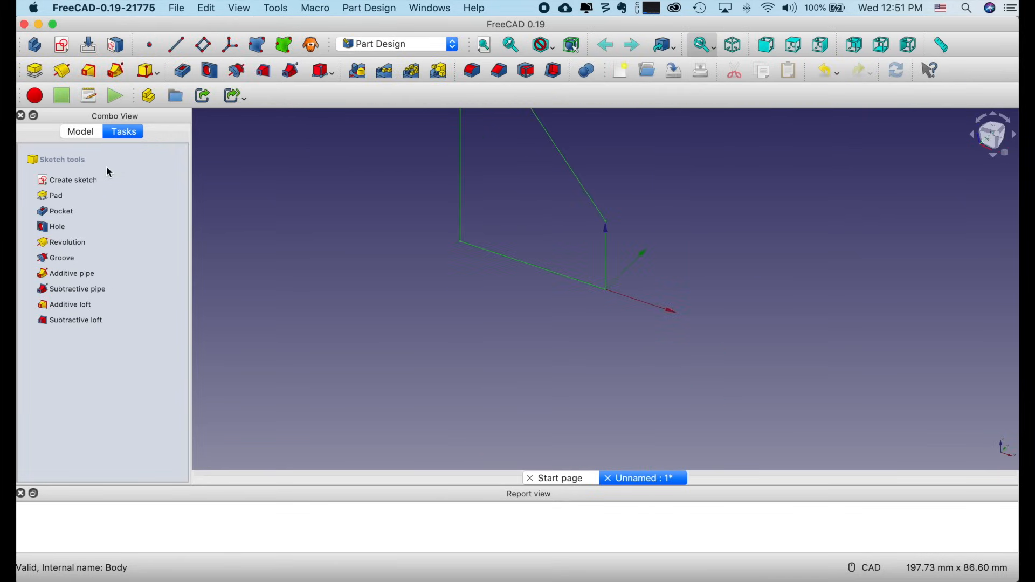
scroll(642, 221, "down", 3)
middle_click_drag(641, 217, 642, 324)
scroll(642, 324, "up", 2)
middle_click_drag(592, 242, 683, 317)
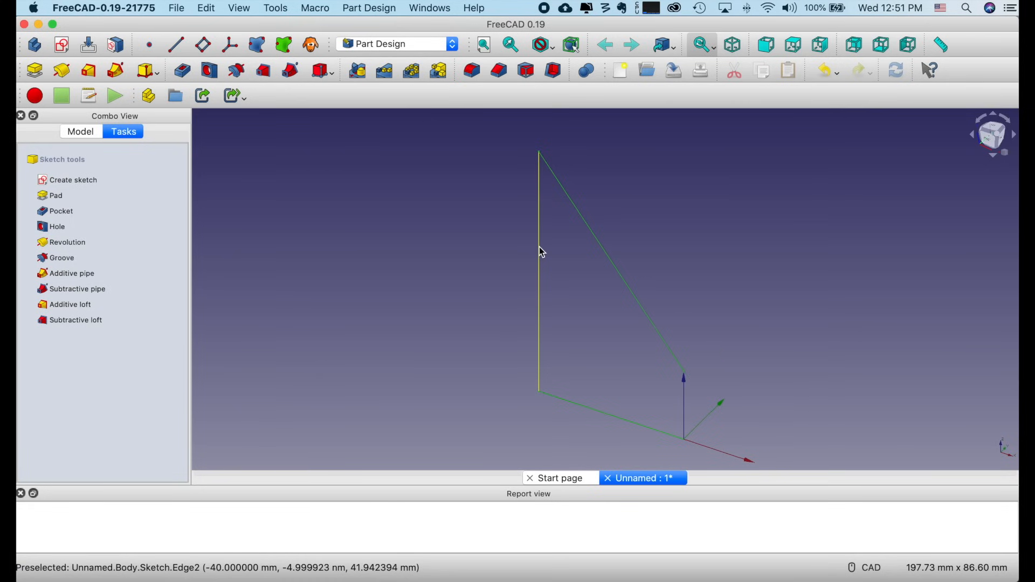
left_click(541, 251)
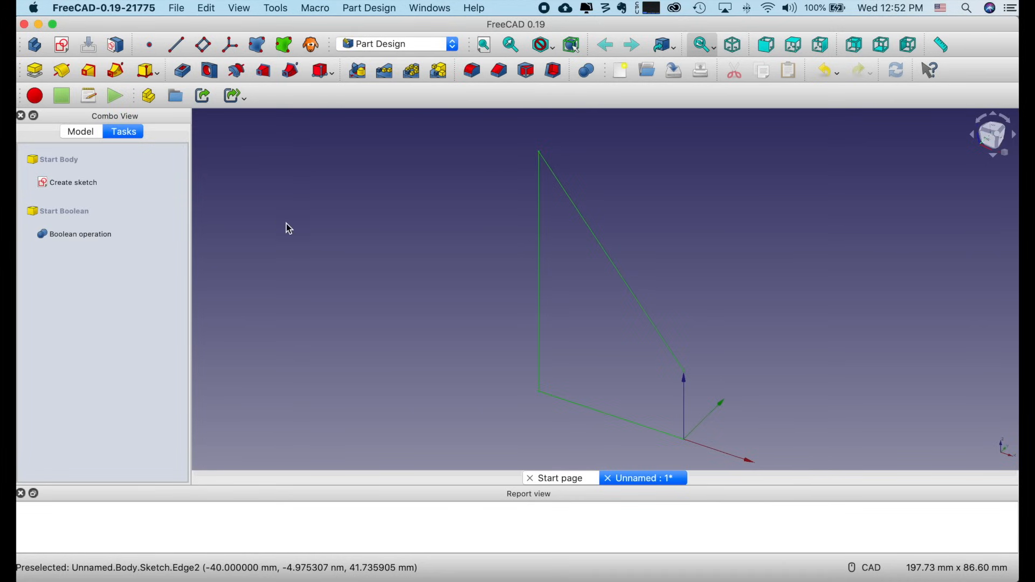
left_click(335, 232)
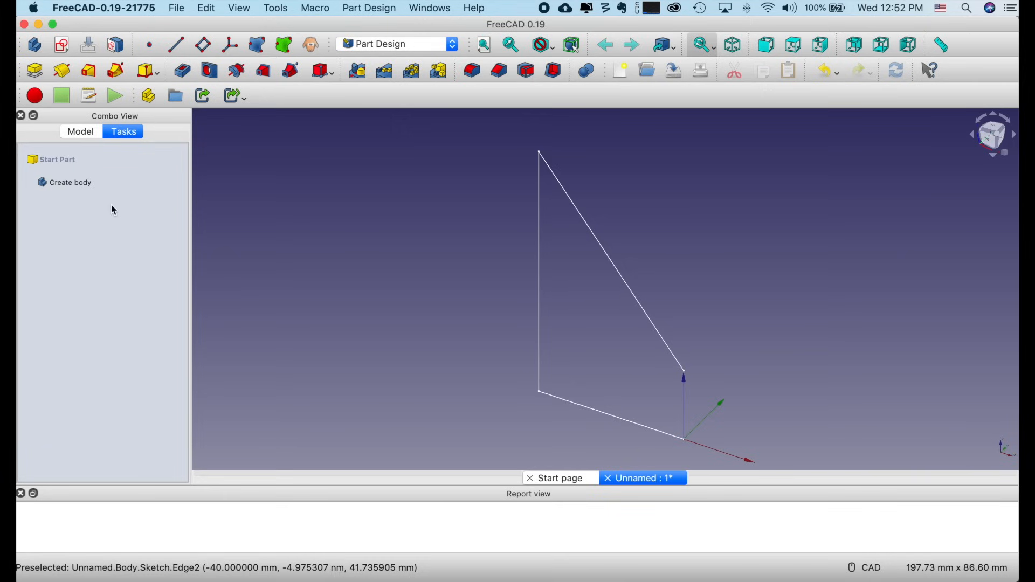
left_click(81, 131)
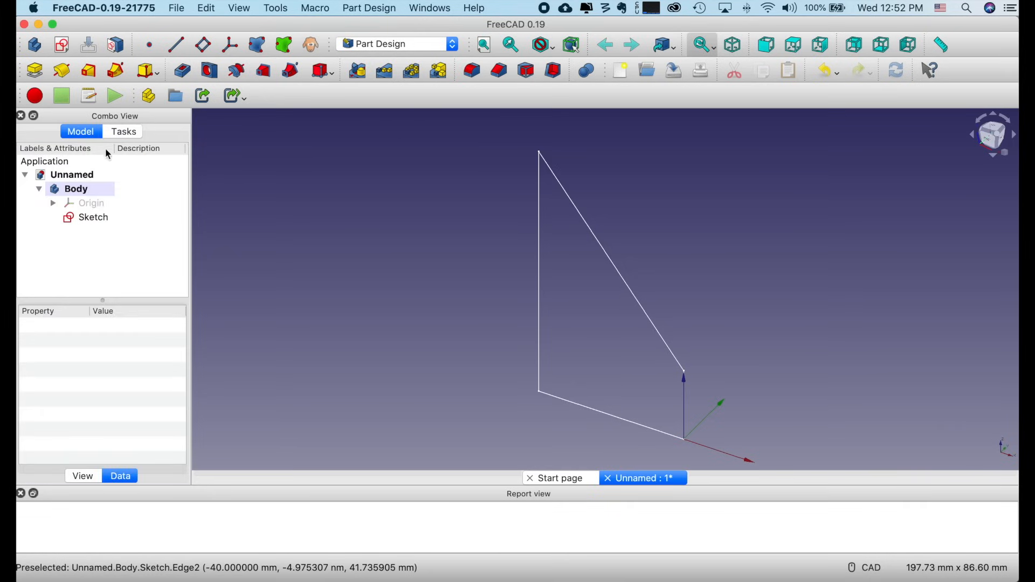
left_click(79, 192)
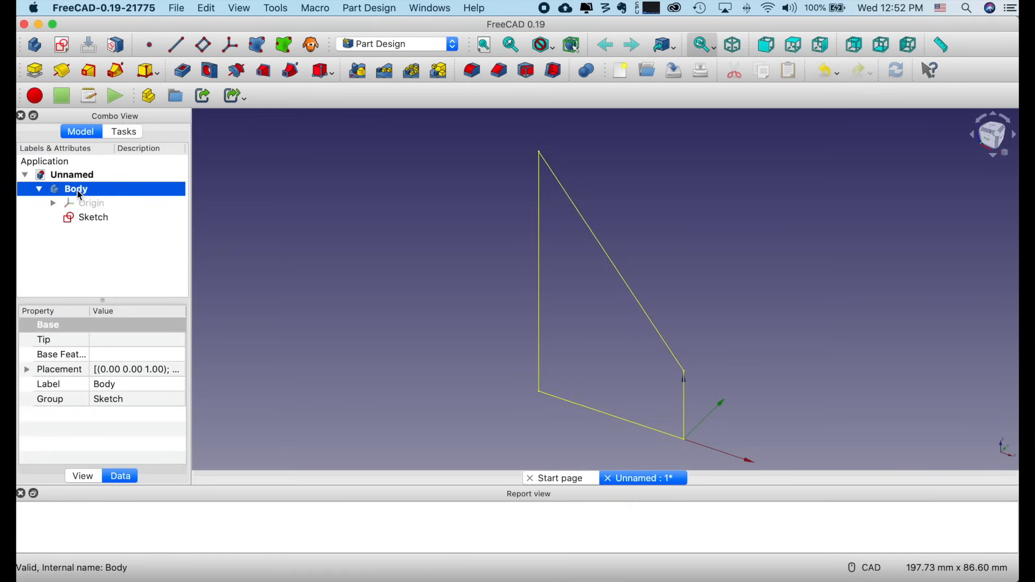
Step: Pad the profile sketch to a length of 135 mm and select the slanted face of the solid
left_click(541, 261)
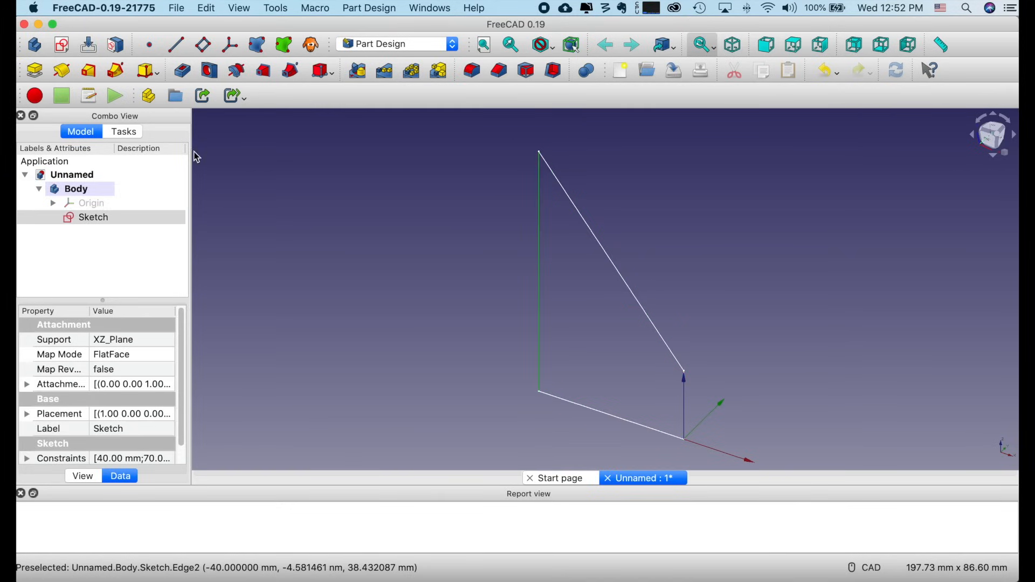
left_click(124, 132)
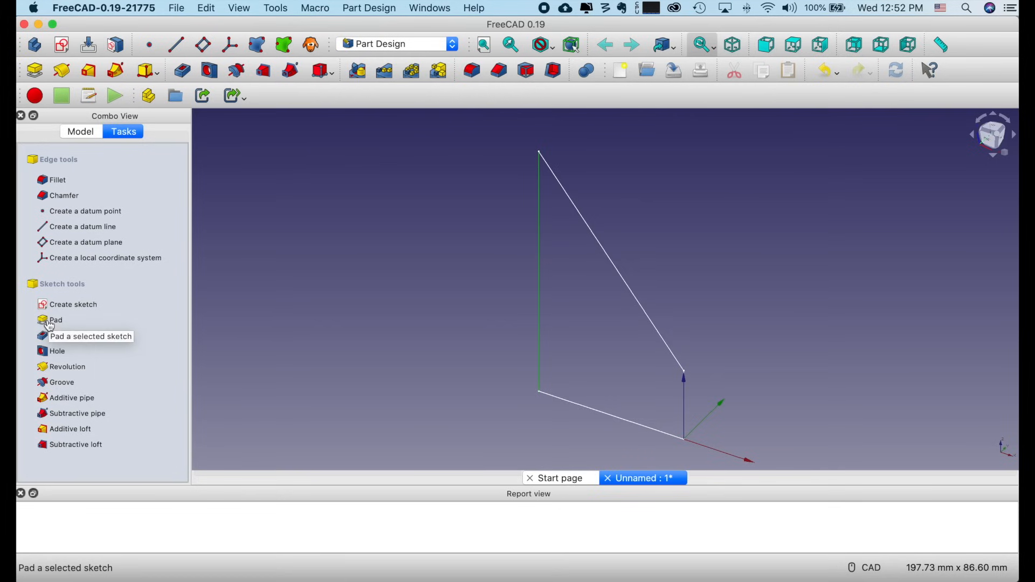
left_click(50, 322)
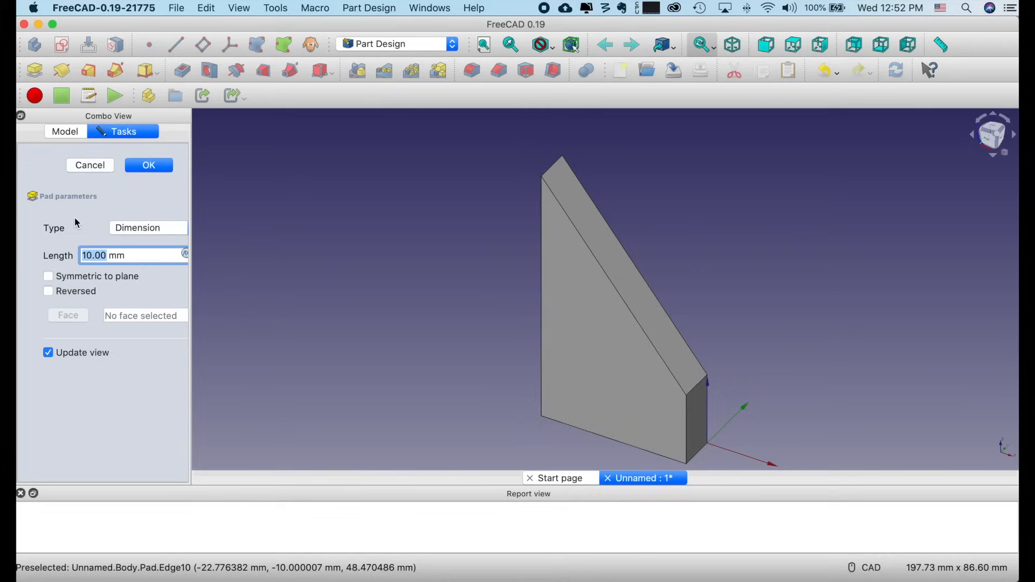
type("135")
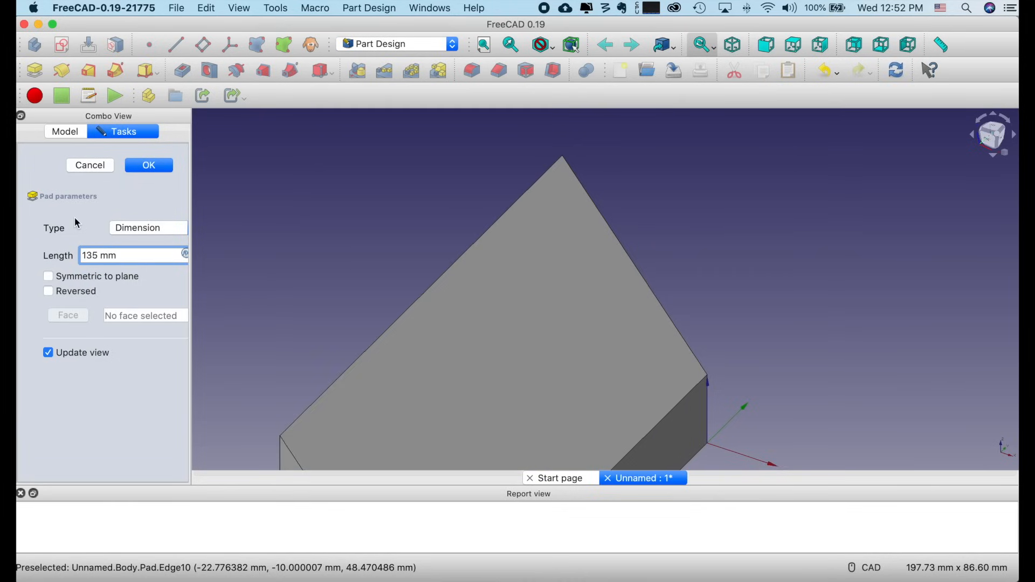
scroll(641, 220, "up", 2)
scroll(641, 219, "down", 4)
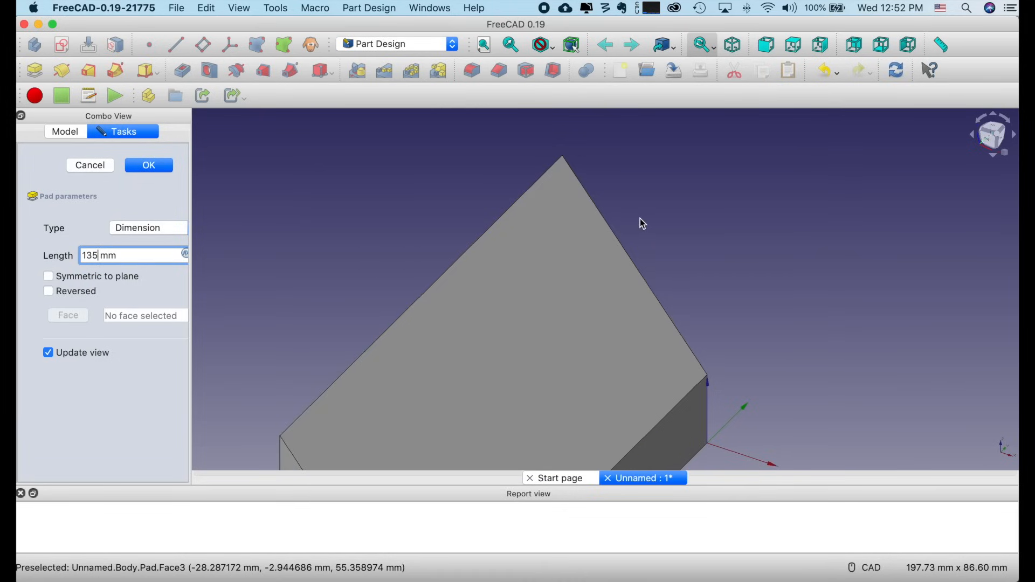
scroll(641, 221, "down", 2)
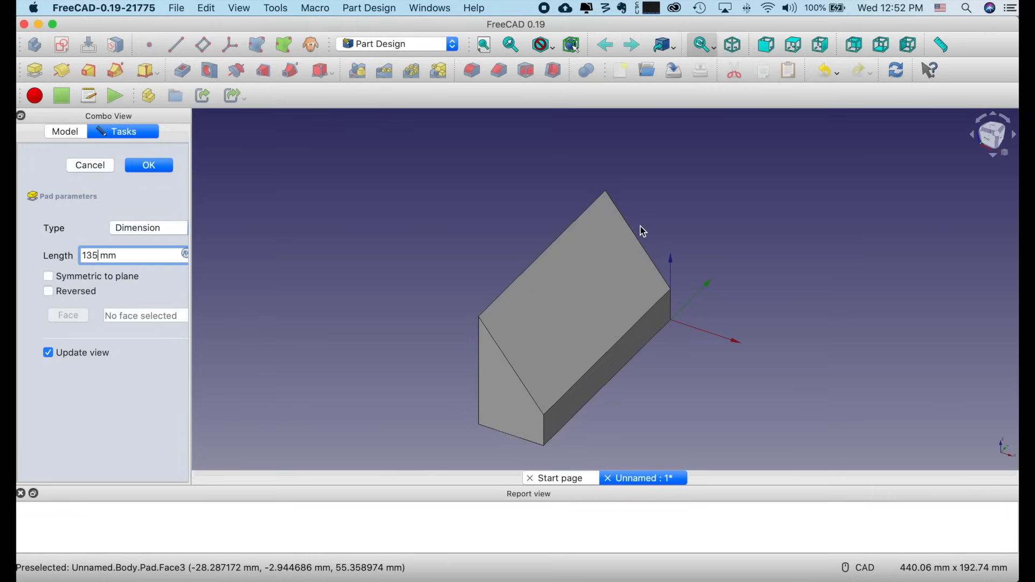
middle_click_drag(719, 259, 722, 192)
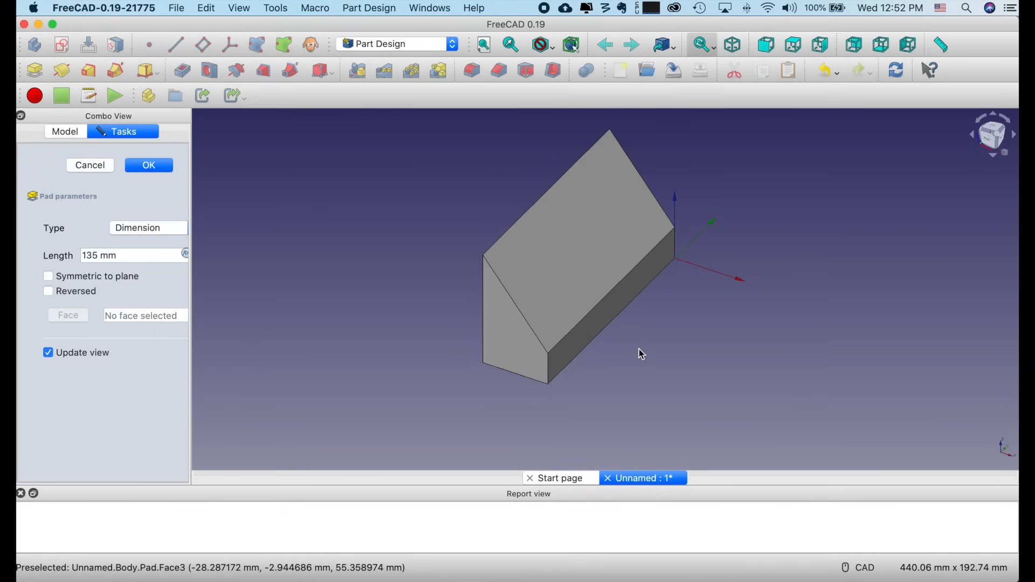
middle_click_drag(641, 354, 652, 322)
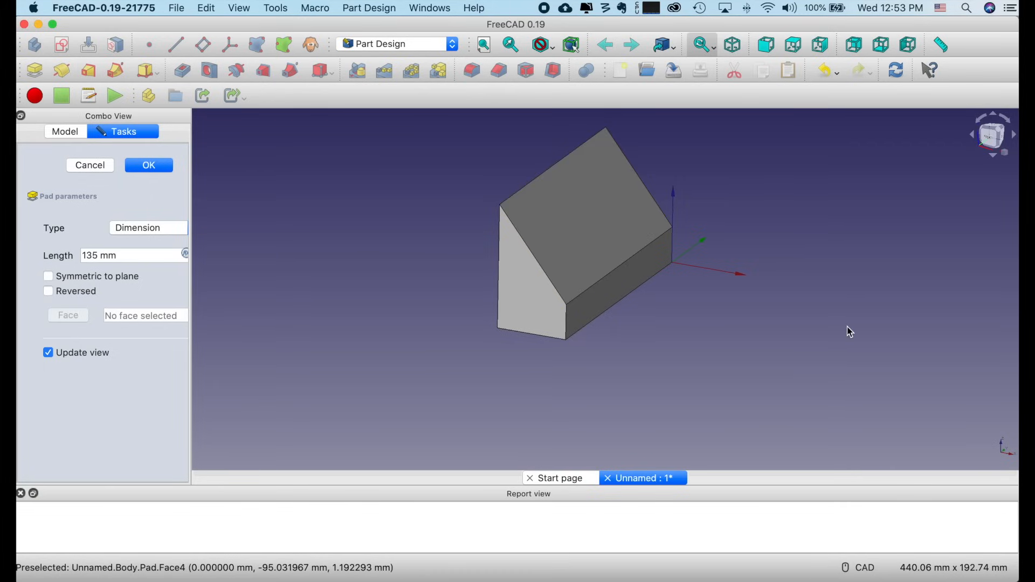
left_click(568, 199)
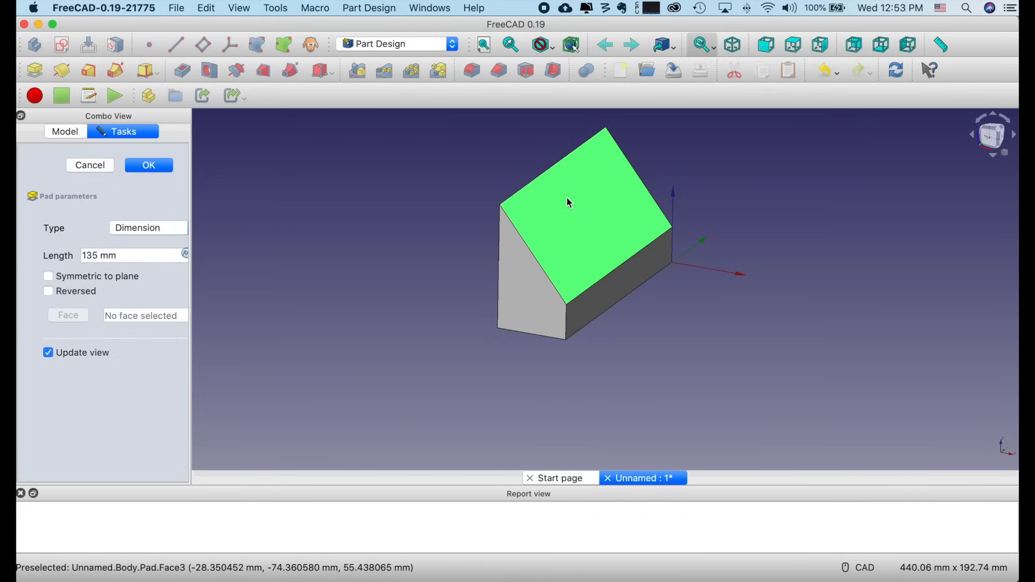
left_click(148, 166)
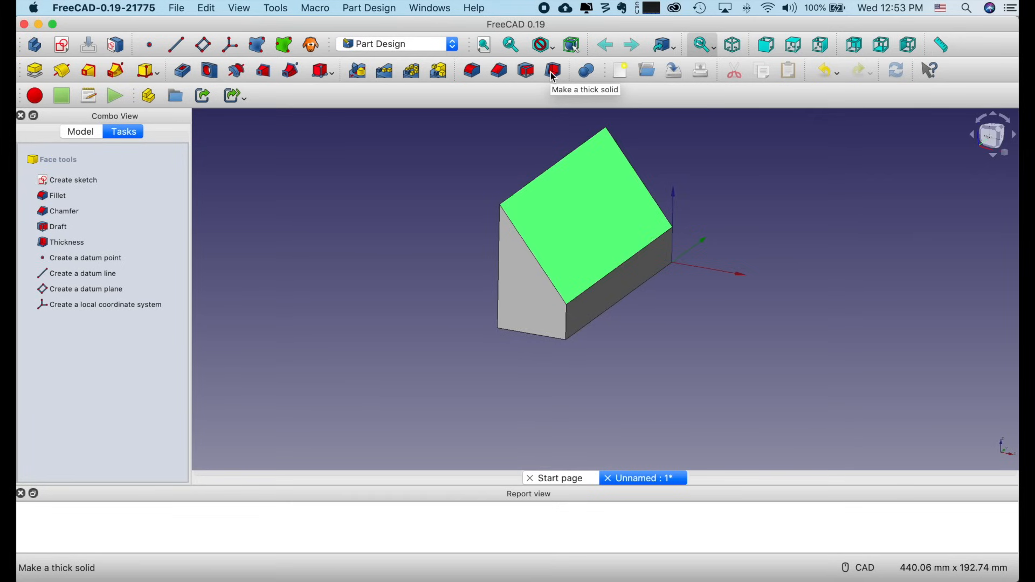
Step: Hollow out the solid with Thickness, opening it at the slanted face and setting the wall thickness to 2 mm
left_click(554, 74)
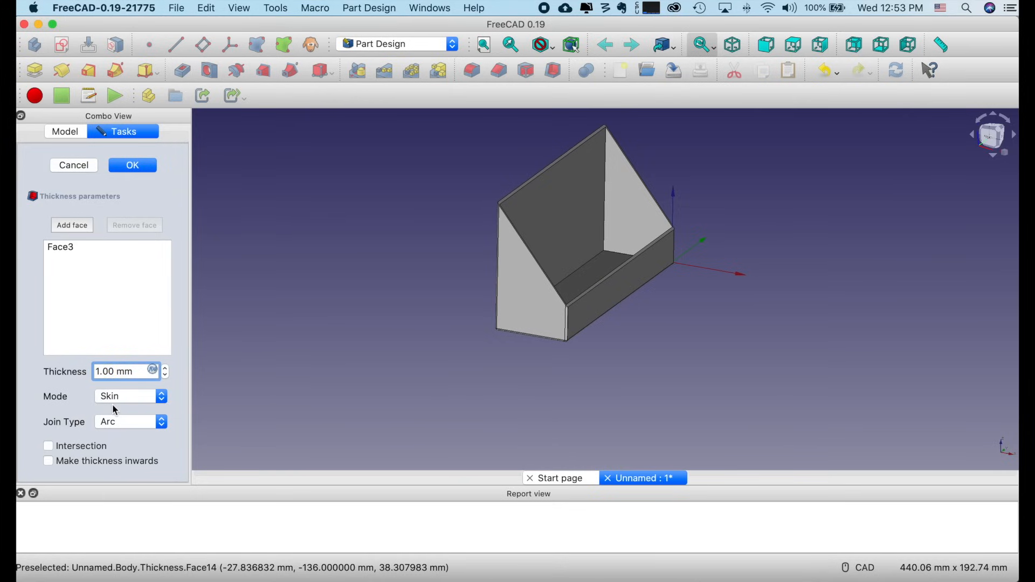
key("BackSpace")
type("2")
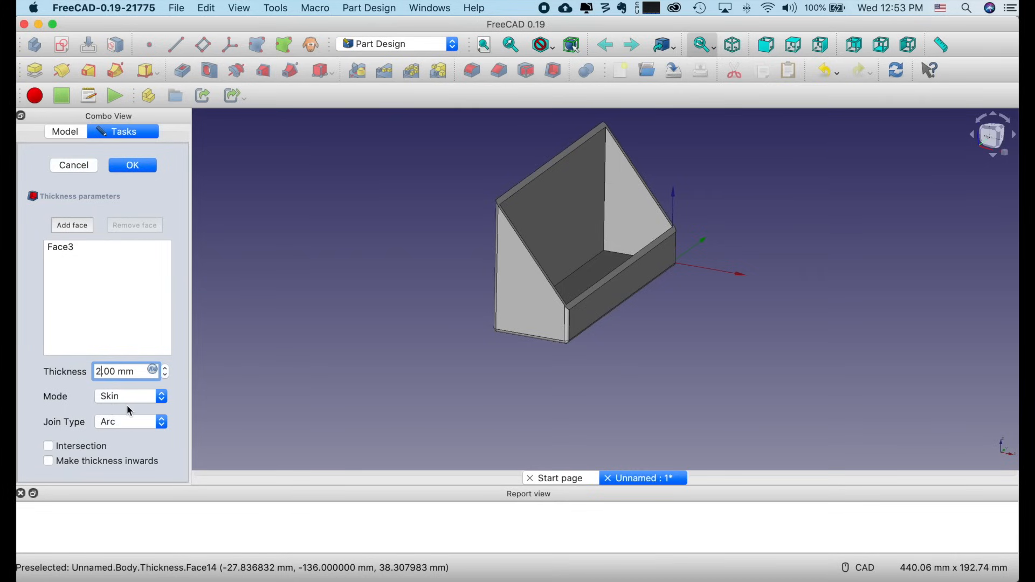
Step: Try the Intersection join type for the thickness and inspect the outer corners of the box
left_click(150, 424)
left_click(153, 435)
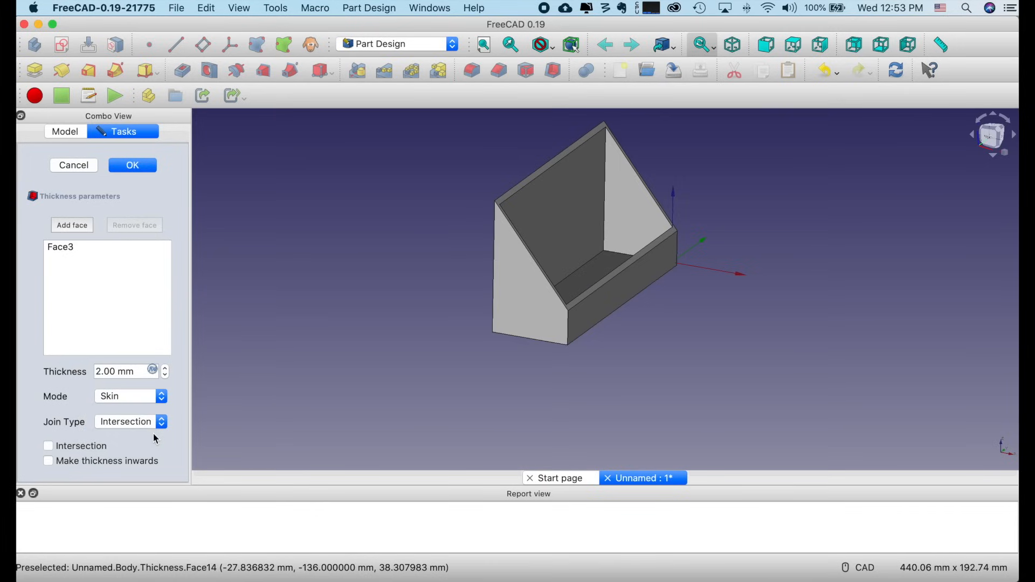
scroll(453, 311, "up", 5)
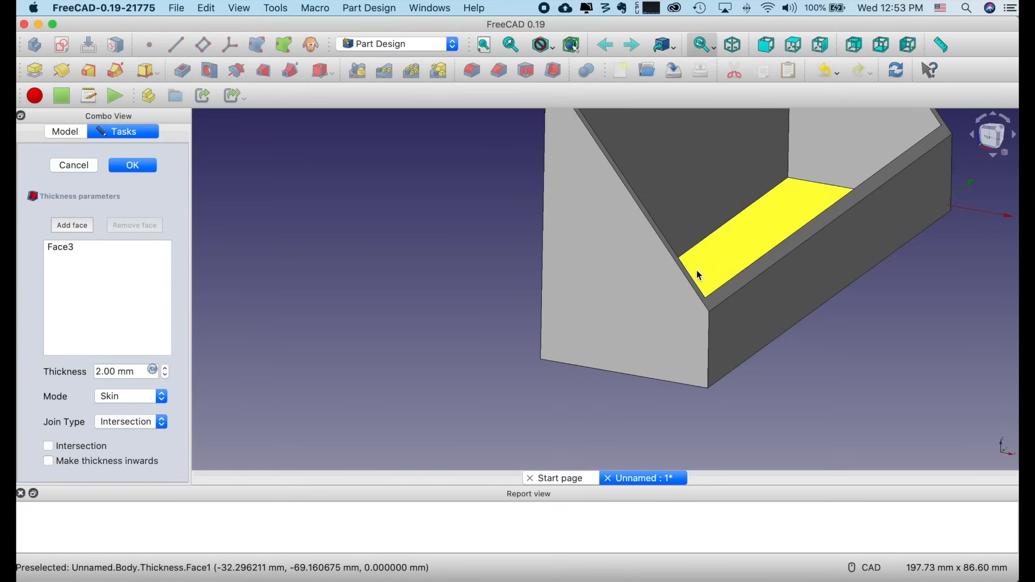
scroll(697, 270, "down", 2)
middle_click_drag(697, 270, 478, 319)
scroll(478, 324, "up", 6)
scroll(544, 305, "down", 5)
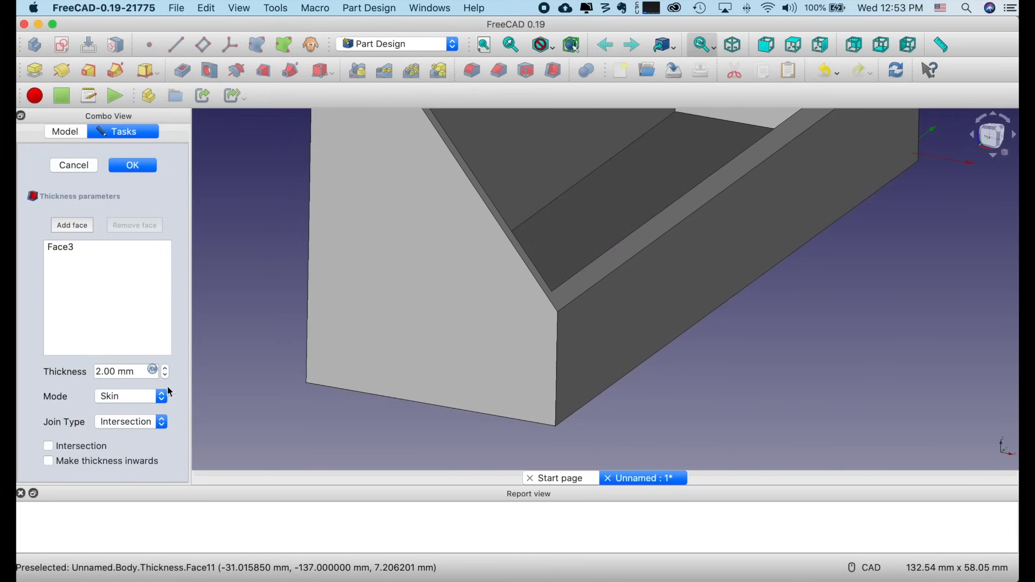
Step: Return the thickness join type to Arc and try making the thickness inwards, then outwards again
left_click(160, 423)
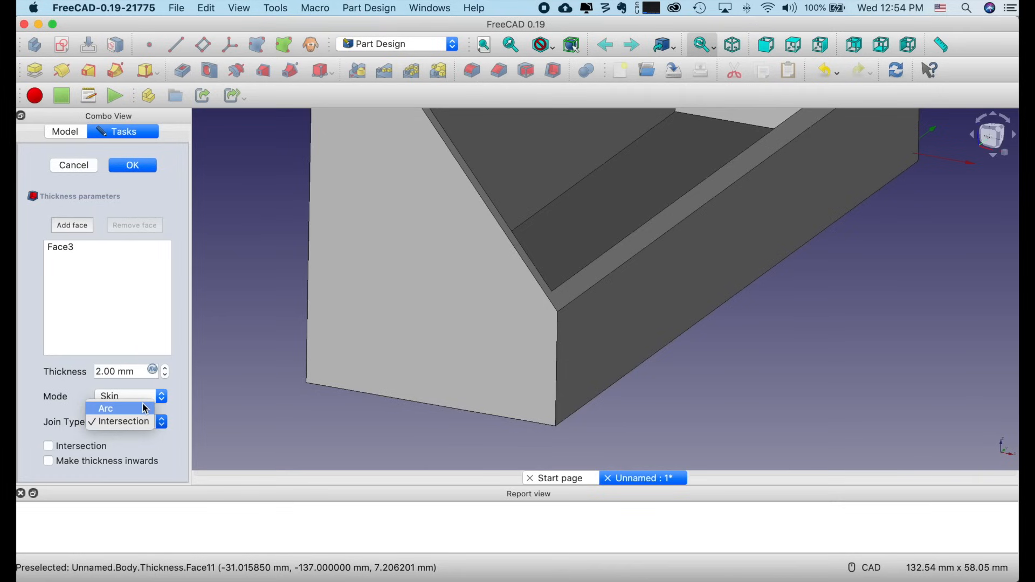
left_click(146, 409)
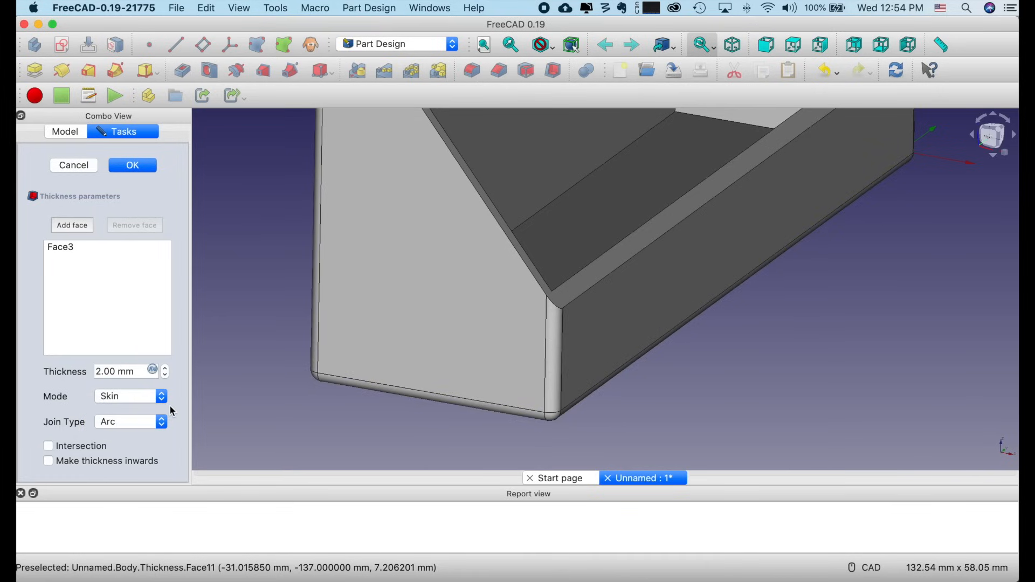
left_click(48, 463)
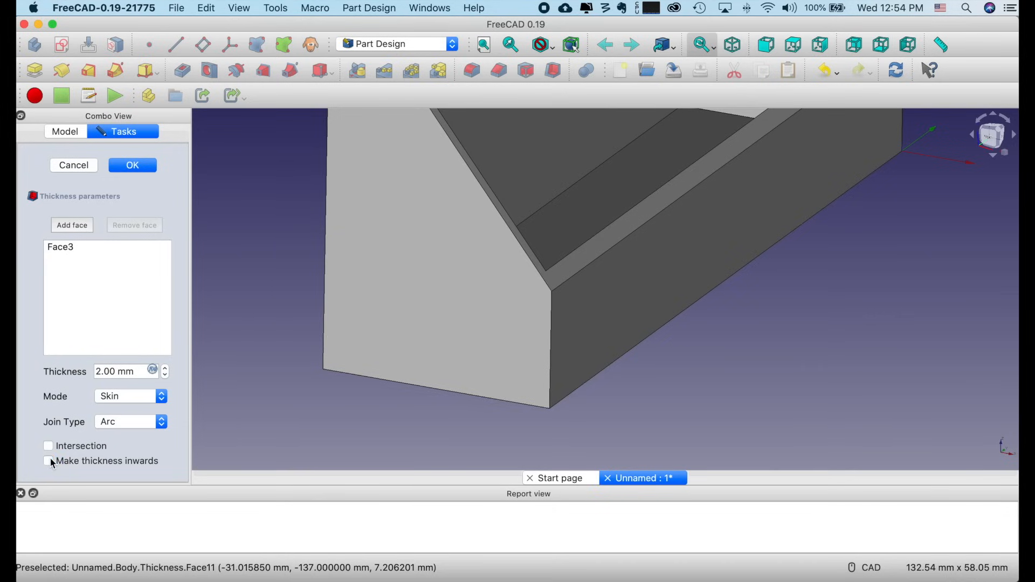
left_click(49, 461)
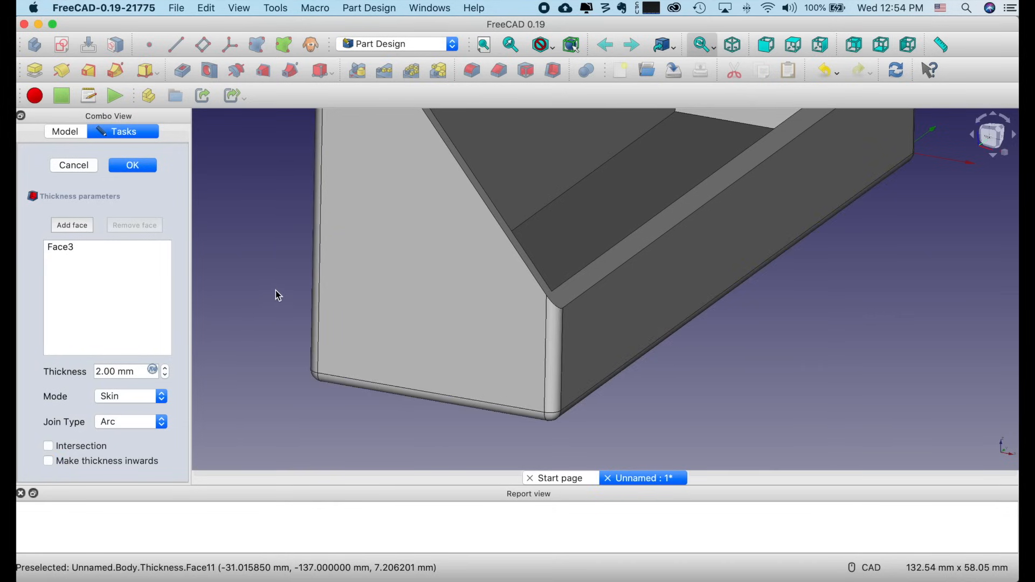
Step: Accept the thickness feature and show the body's features in the model tree
scroll(273, 298, "down", 10)
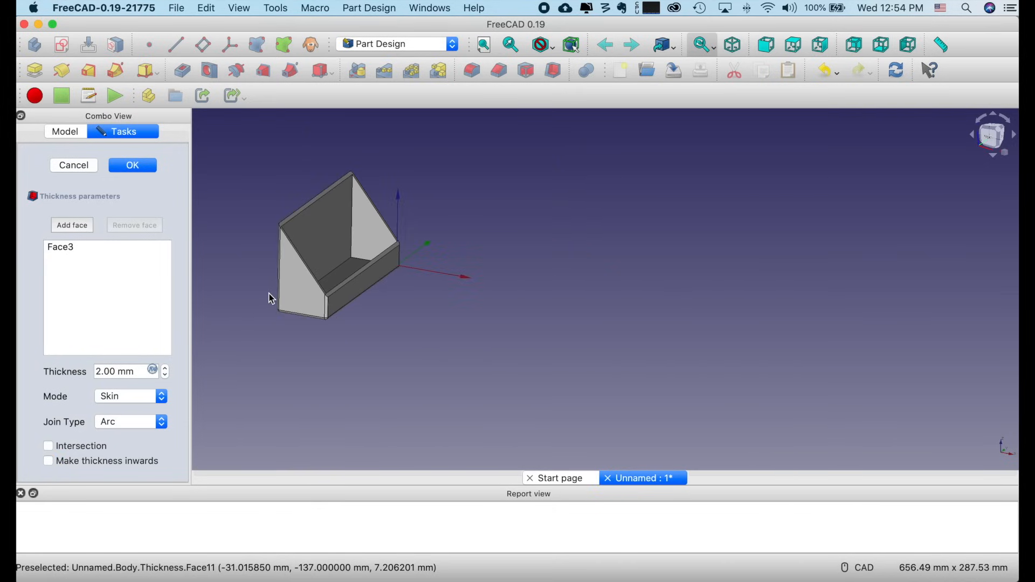
middle_click_drag(261, 247, 520, 296)
right_click(438, 284)
left_click(361, 323)
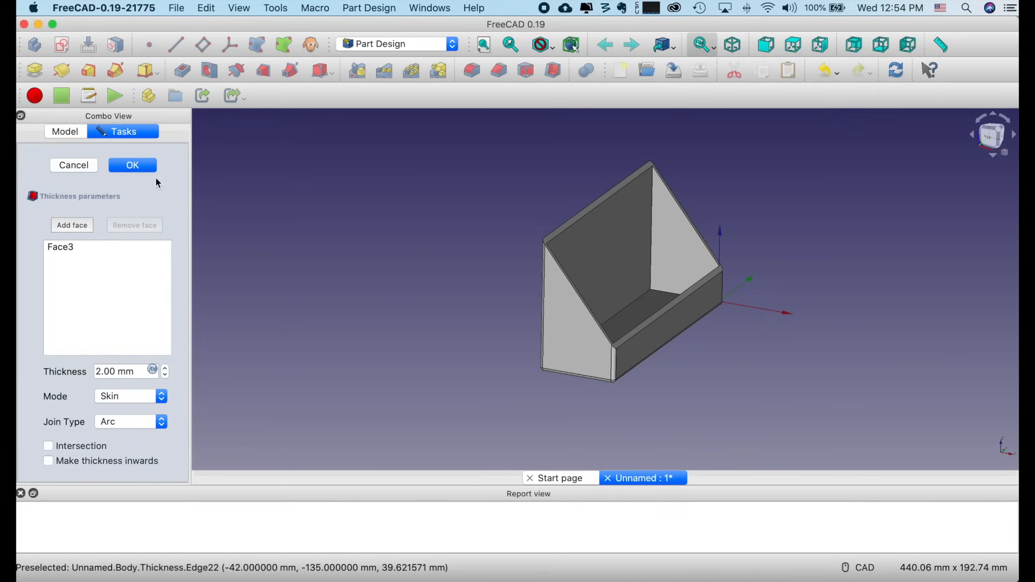
left_click(121, 165)
left_click(80, 132)
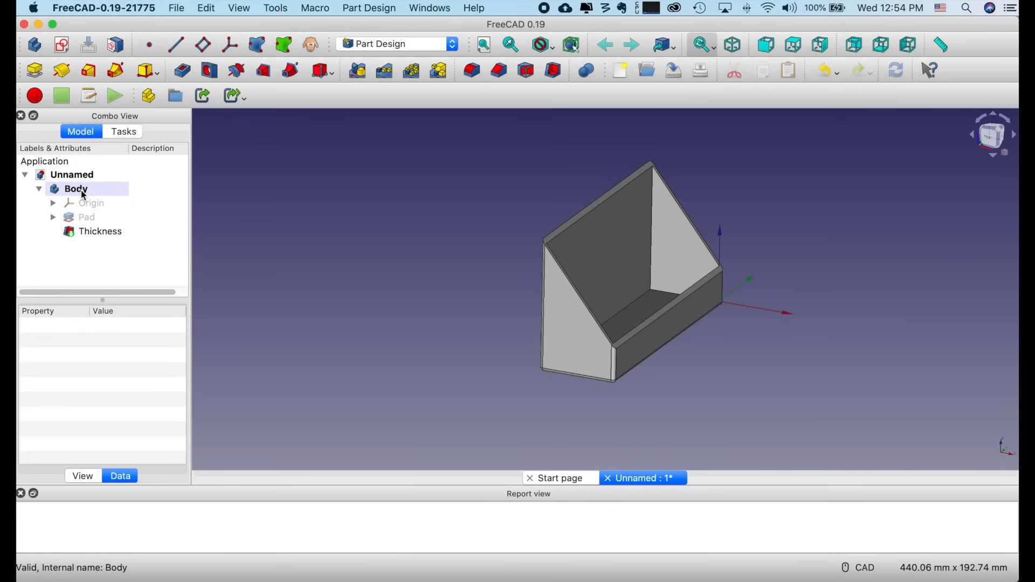
Step: Export the whole body as an STL Mesh file named "sample 3d print"
left_click(83, 192)
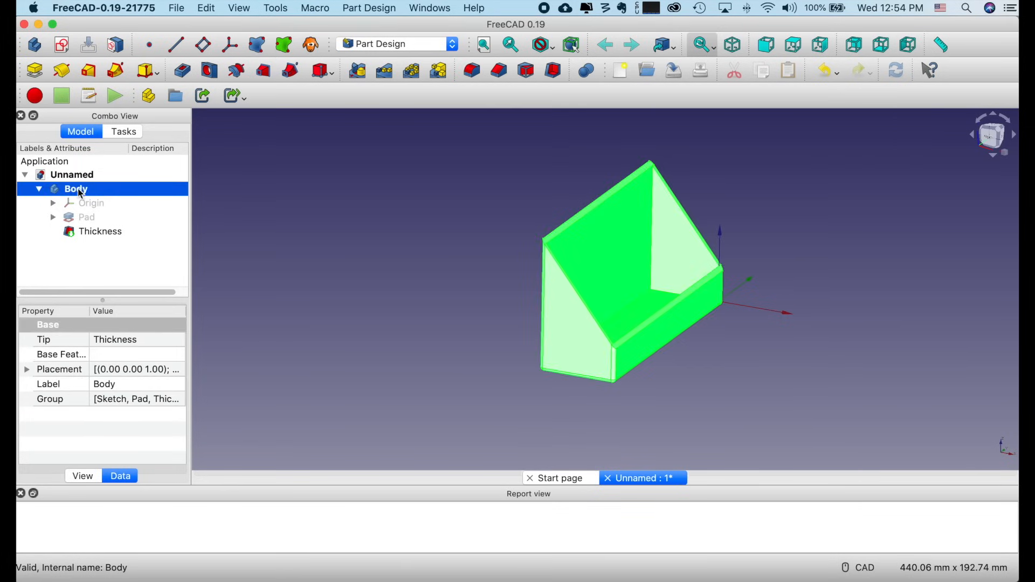
left_click(243, 207)
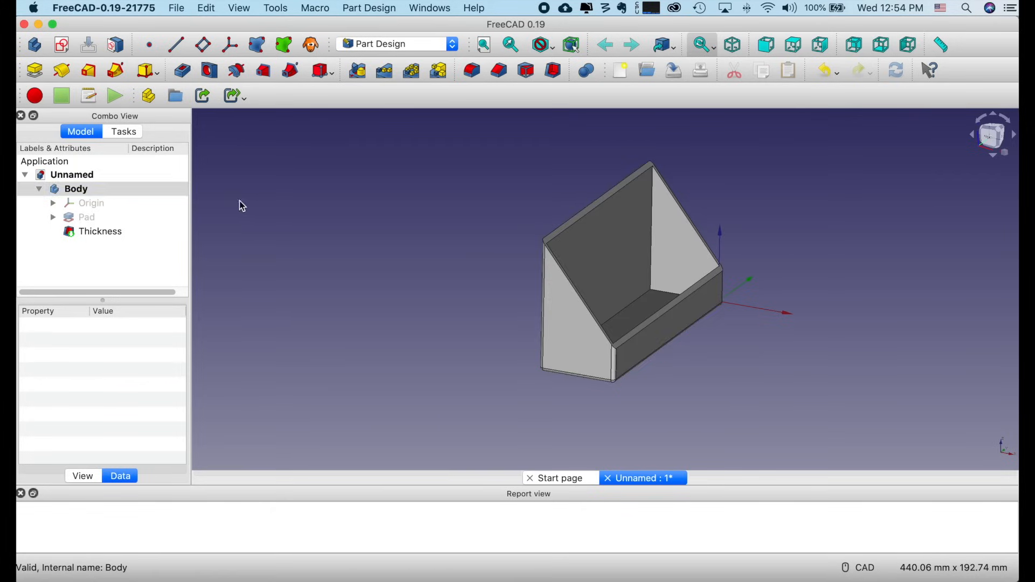
left_click(90, 192)
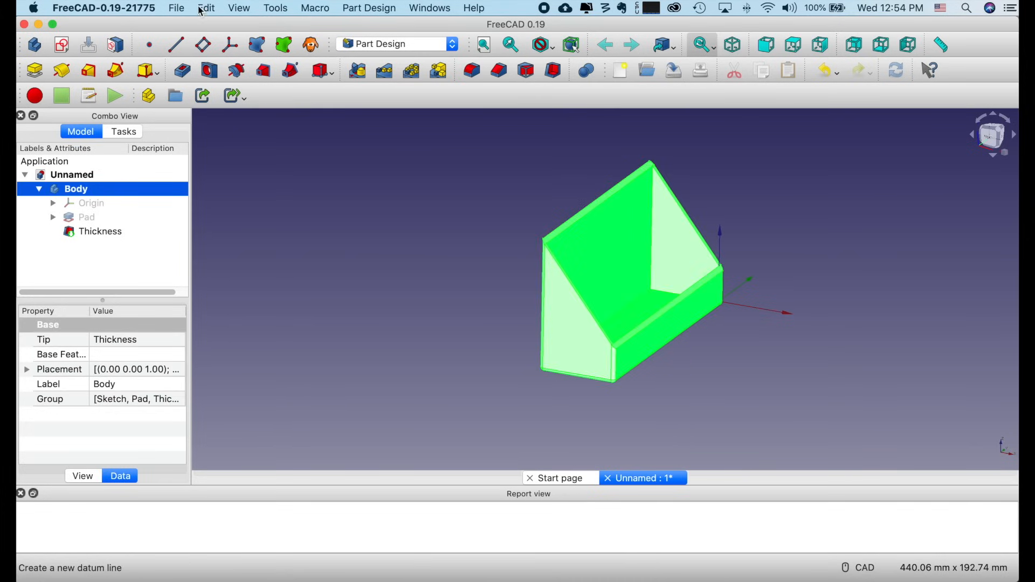
left_click(178, 10)
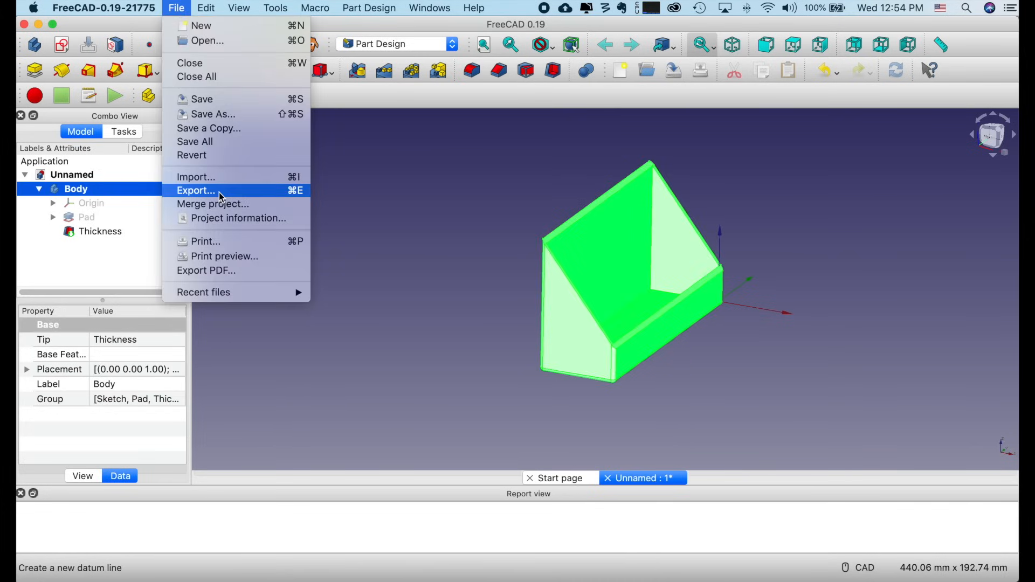
left_click(479, 236)
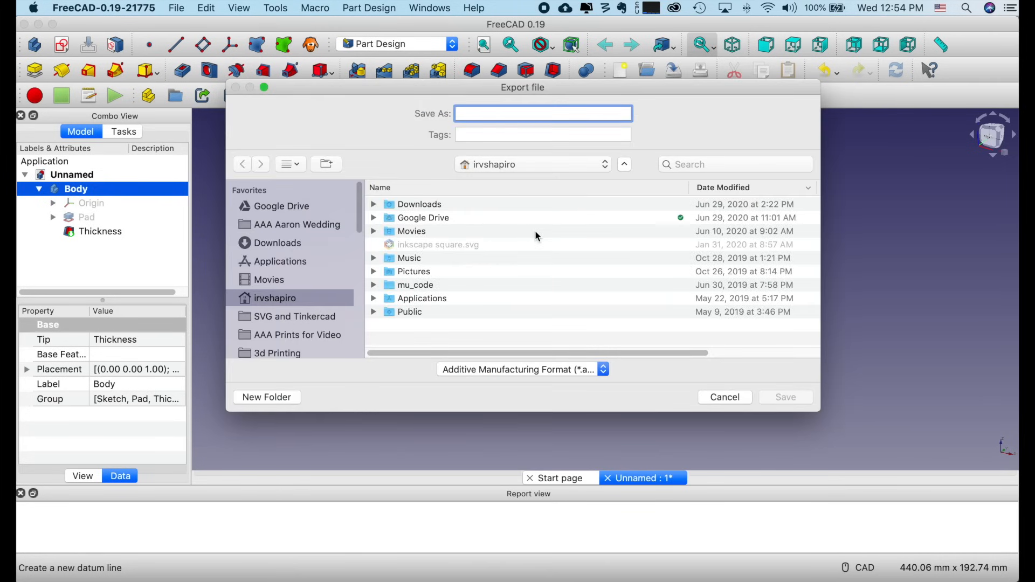
type("sample 3d print")
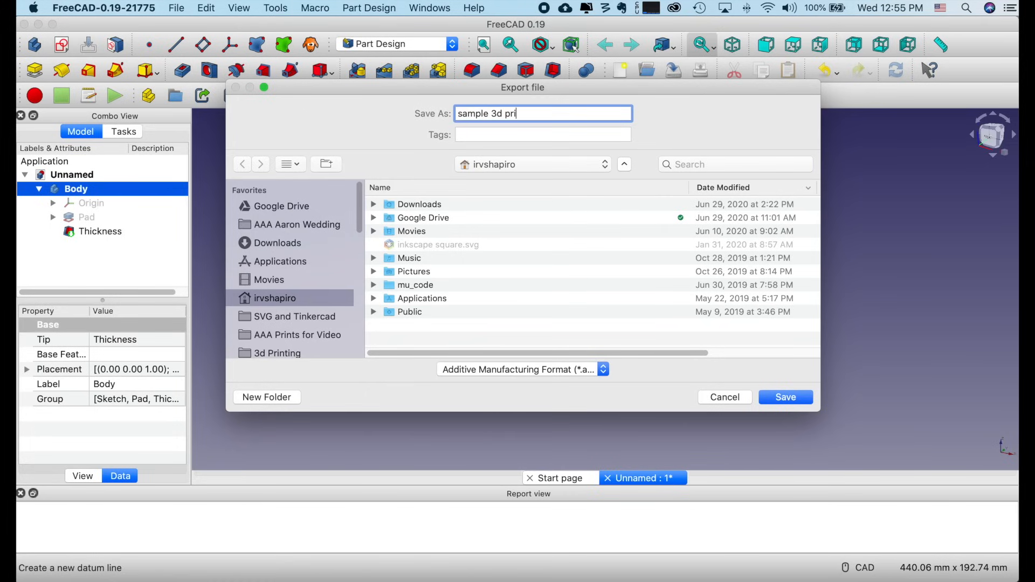
left_click(606, 370)
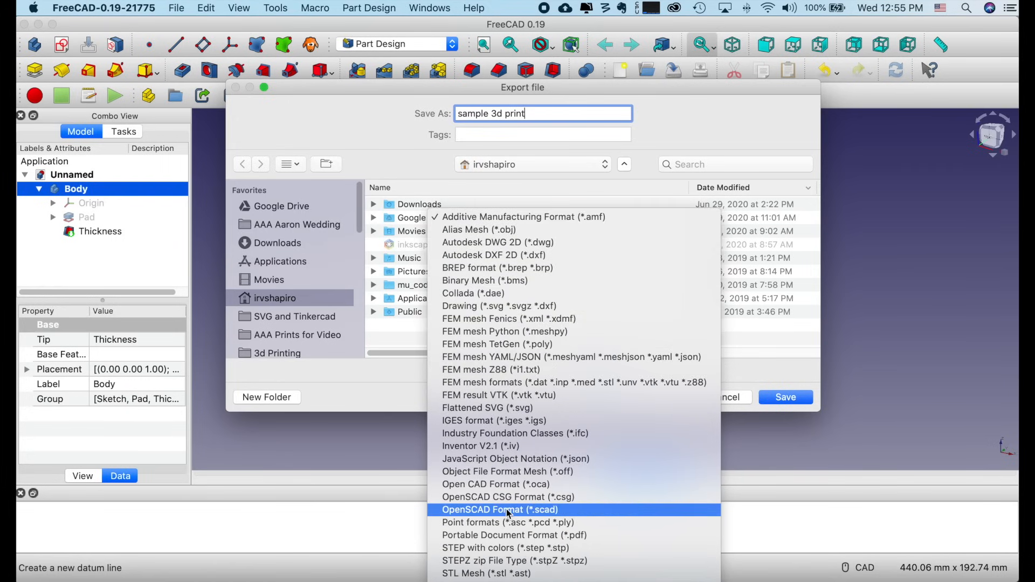
scroll(510, 514, "down", 3)
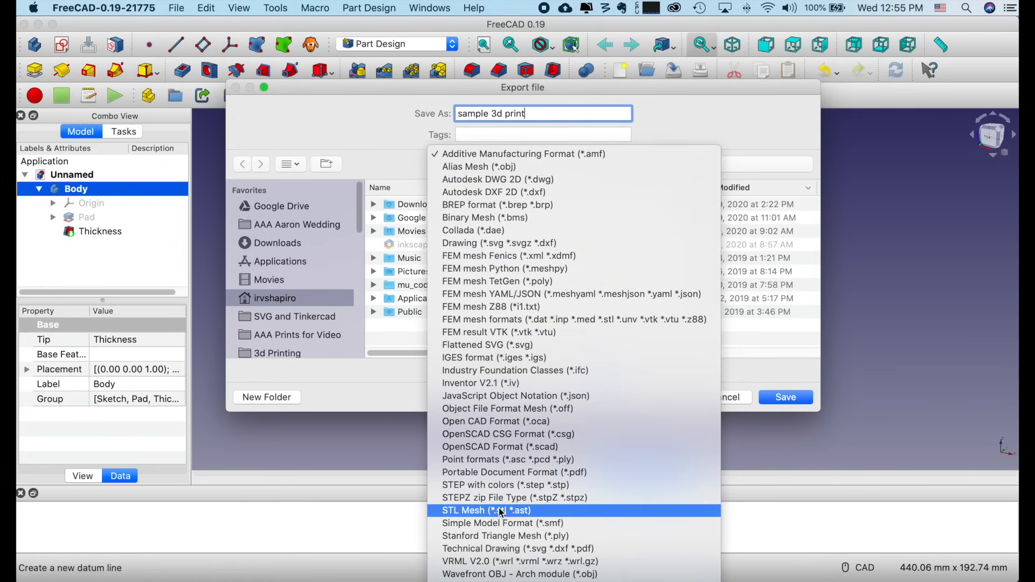
left_click(500, 511)
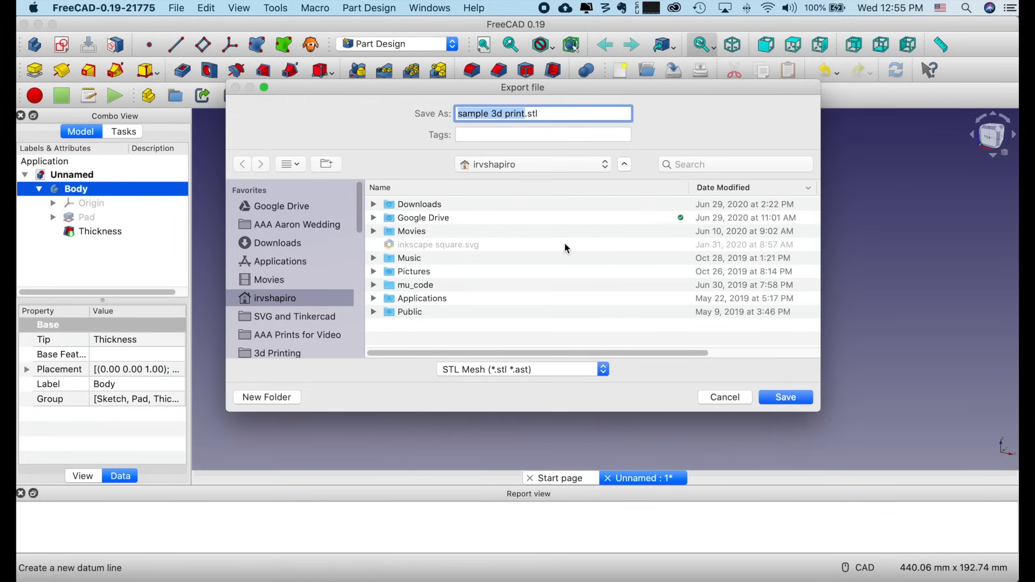
left_click(809, 404)
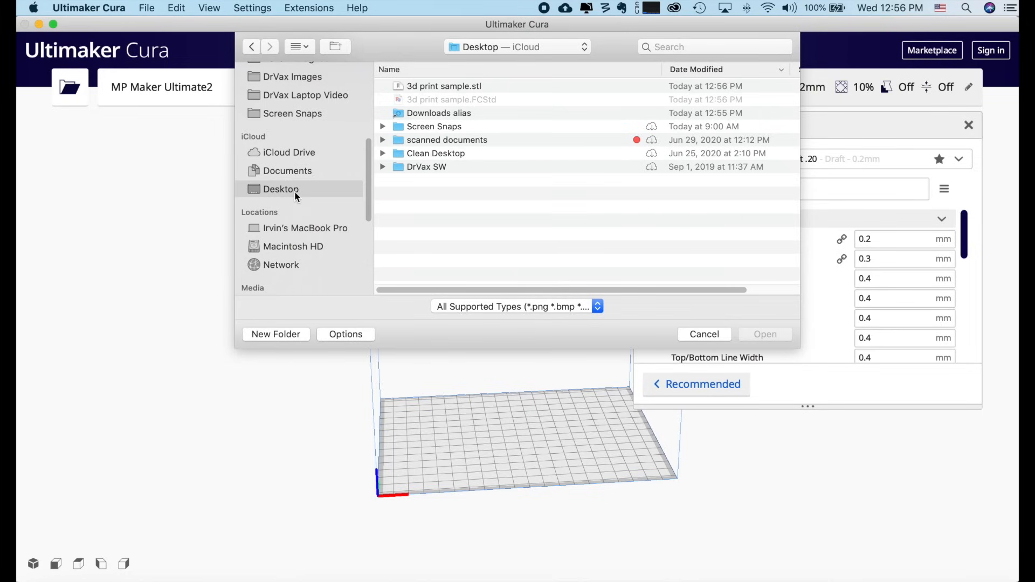
Step: In Ultimaker Cura, load "3d print sample.stl" from the Desktop and slice the box for printing
left_click(469, 87)
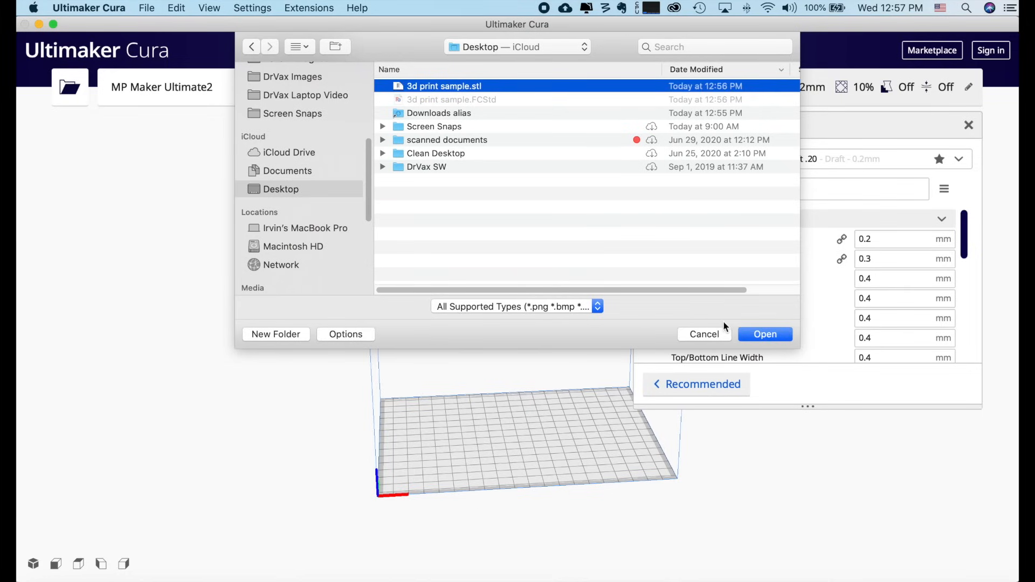
left_click(777, 335)
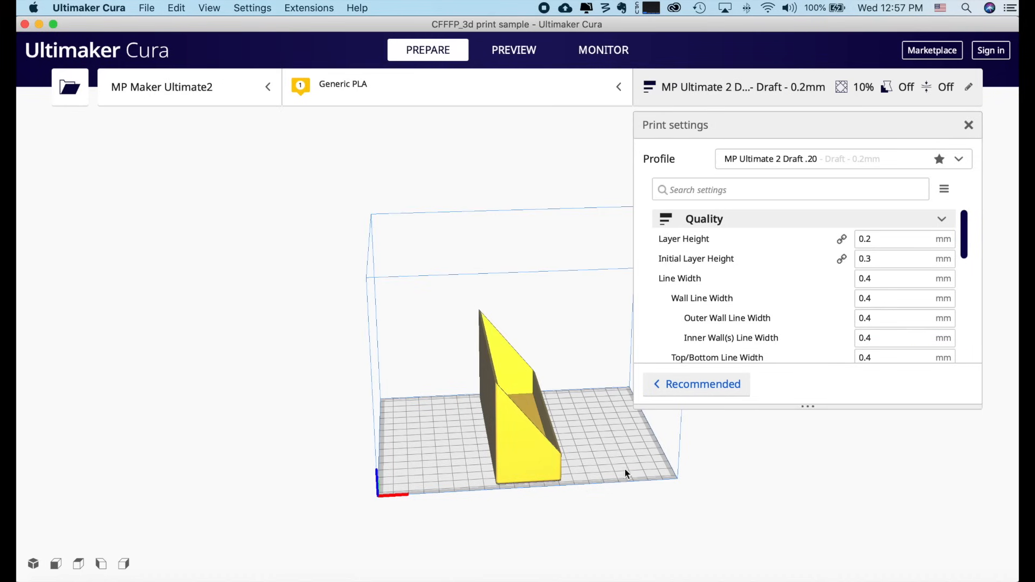
scroll(617, 444, "up", 8)
scroll(617, 450, "down", 3)
right_click_drag(618, 449, 465, 237)
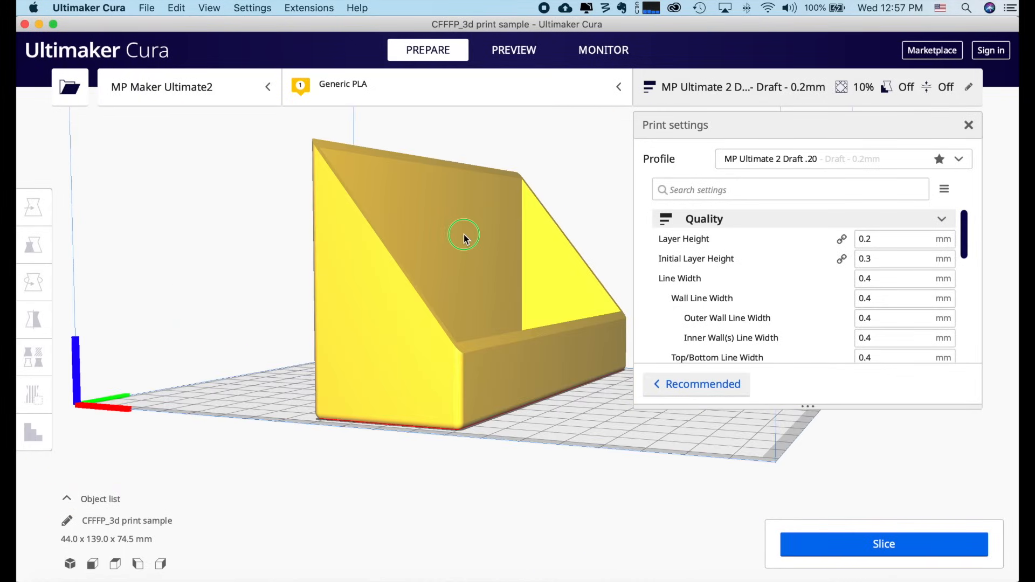
left_click(927, 541)
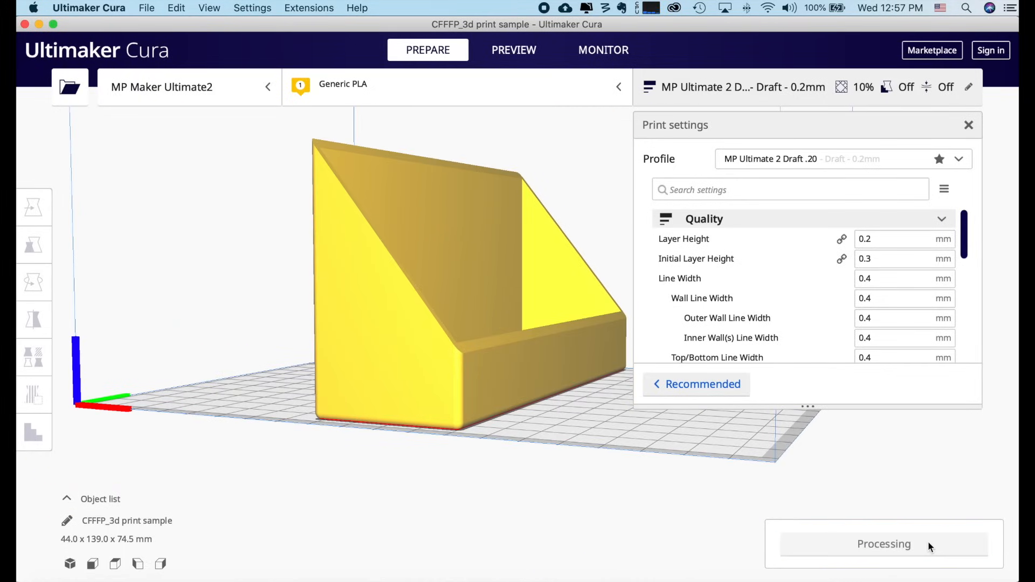